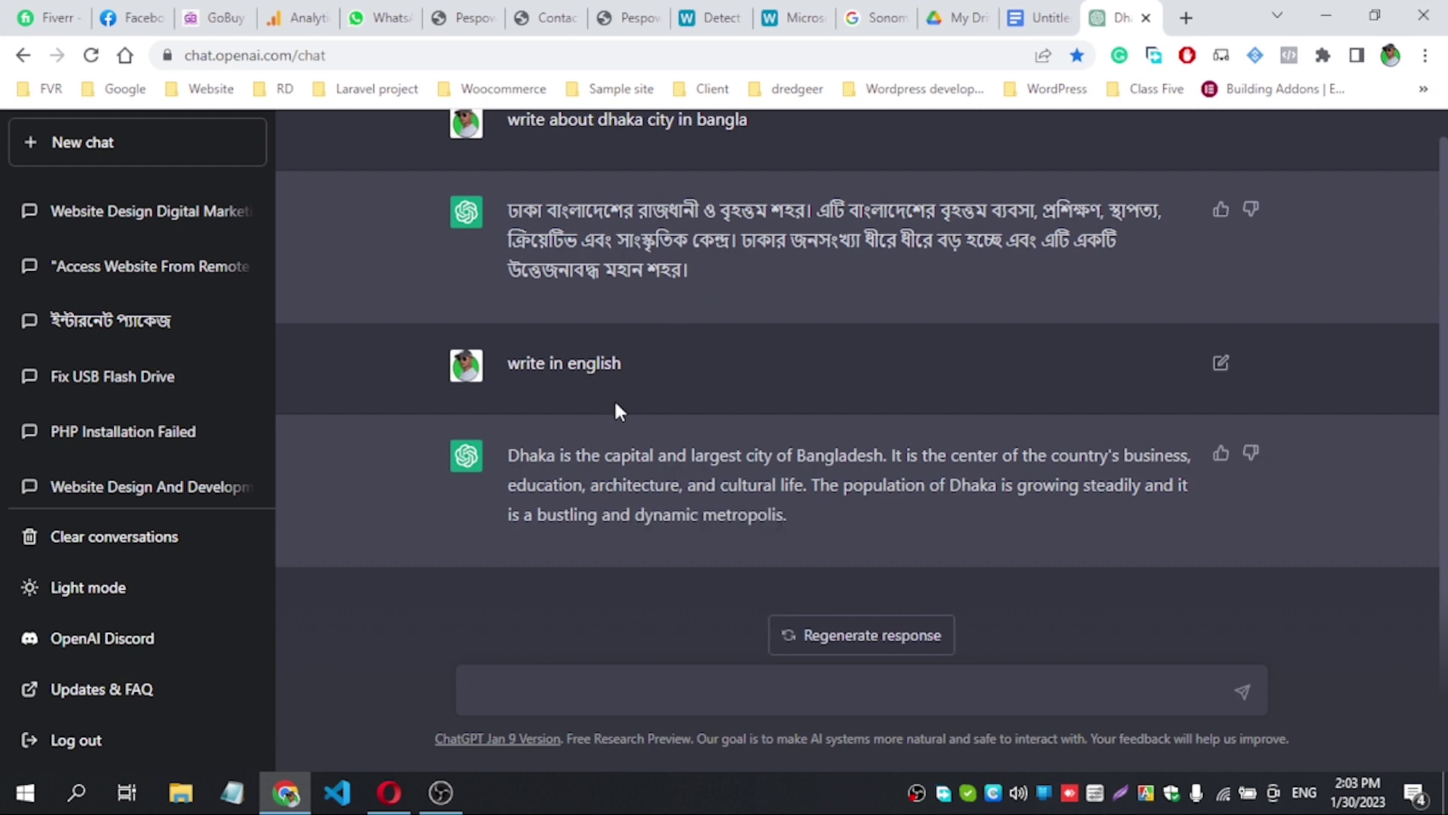
{"action": "left_click_drag", "start_coordinate": [549, 362], "coordinate": [586, 362]}
{"action": "left_click", "coordinate": [650, 362]}
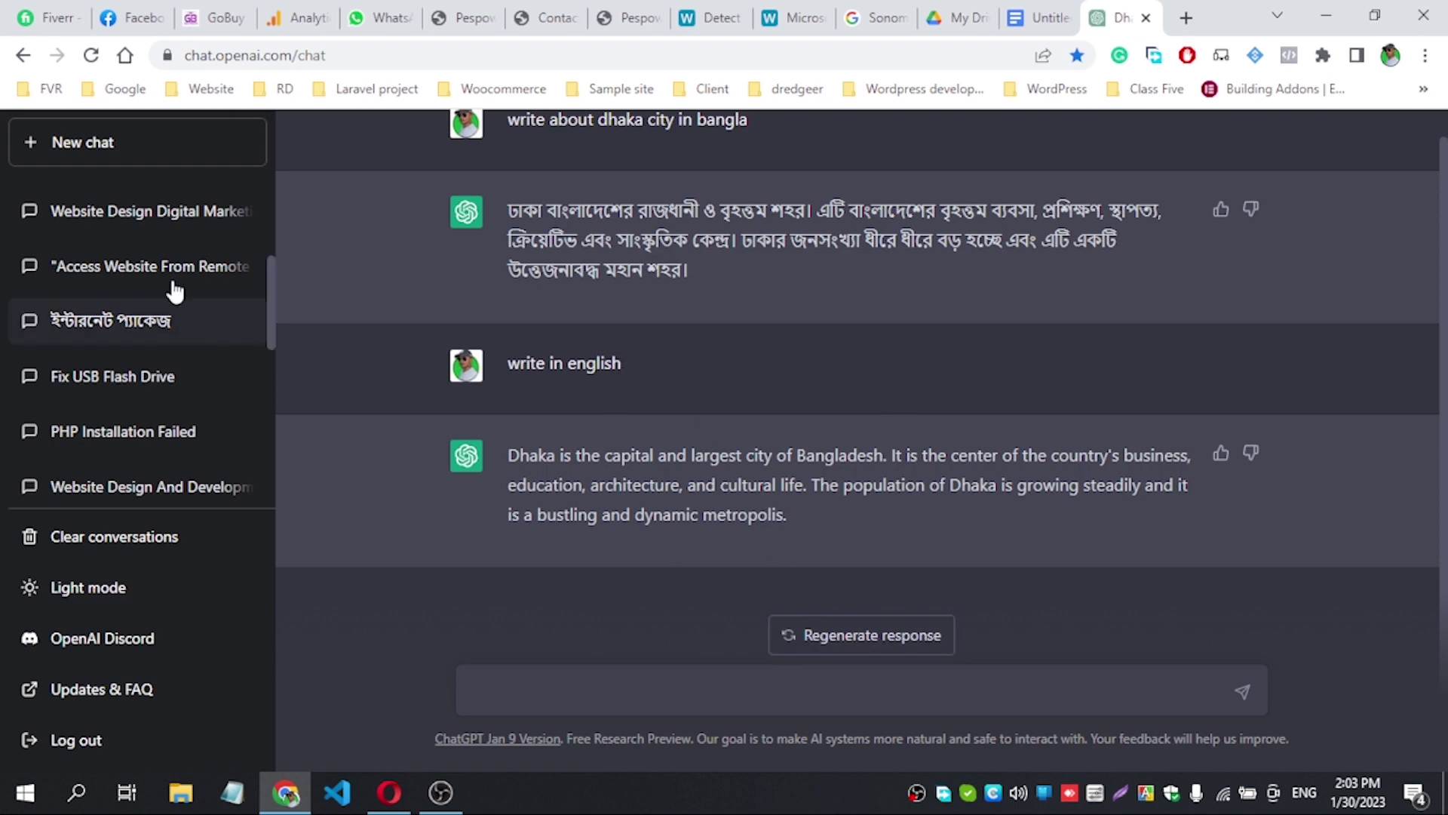
{"action": "scroll", "coordinate": [91, 423], "scroll_direction": "down", "scroll_amount": 2}
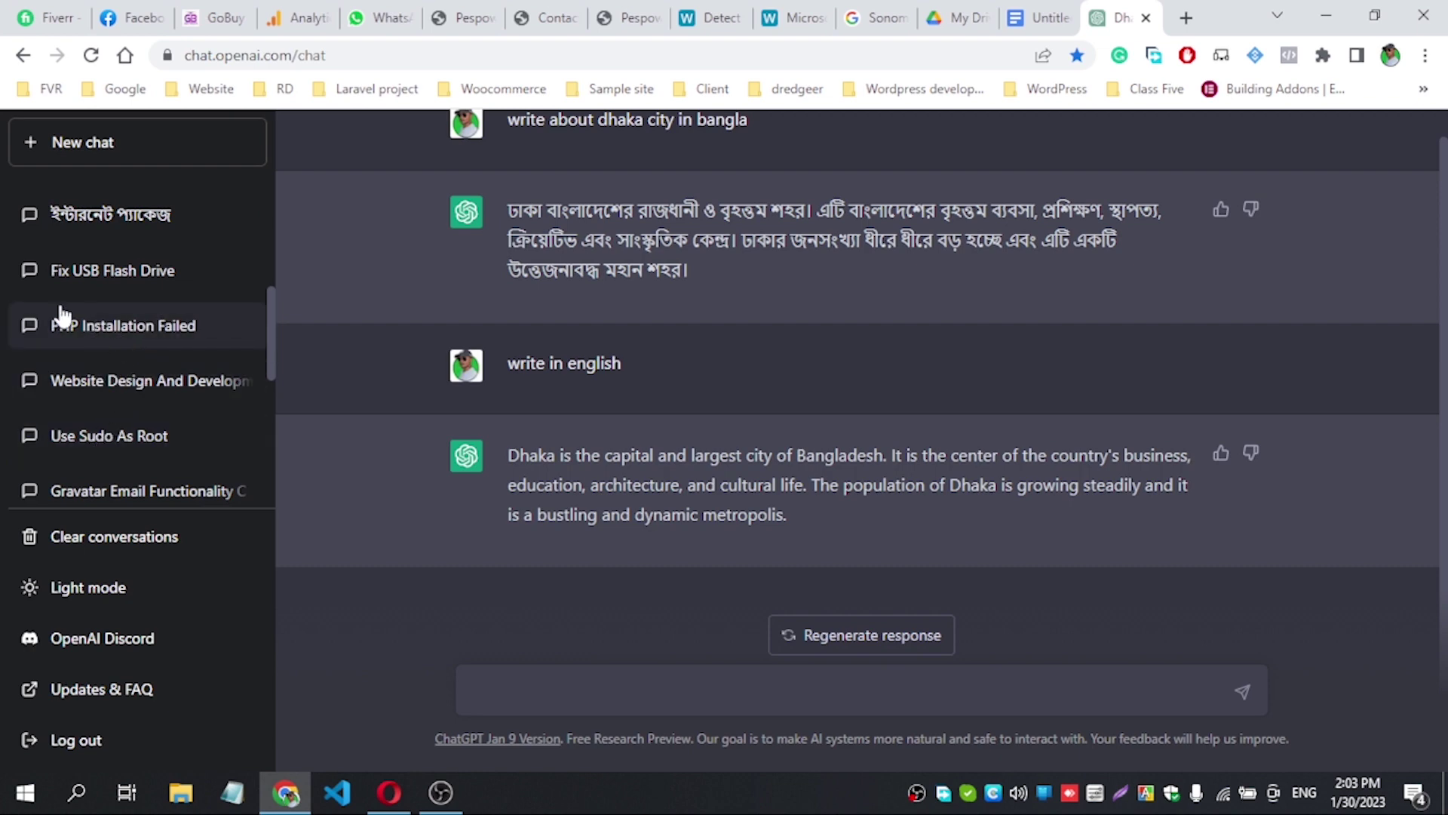
{"action": "scroll", "coordinate": [190, 365], "scroll_direction": "up", "scroll_amount": 5}
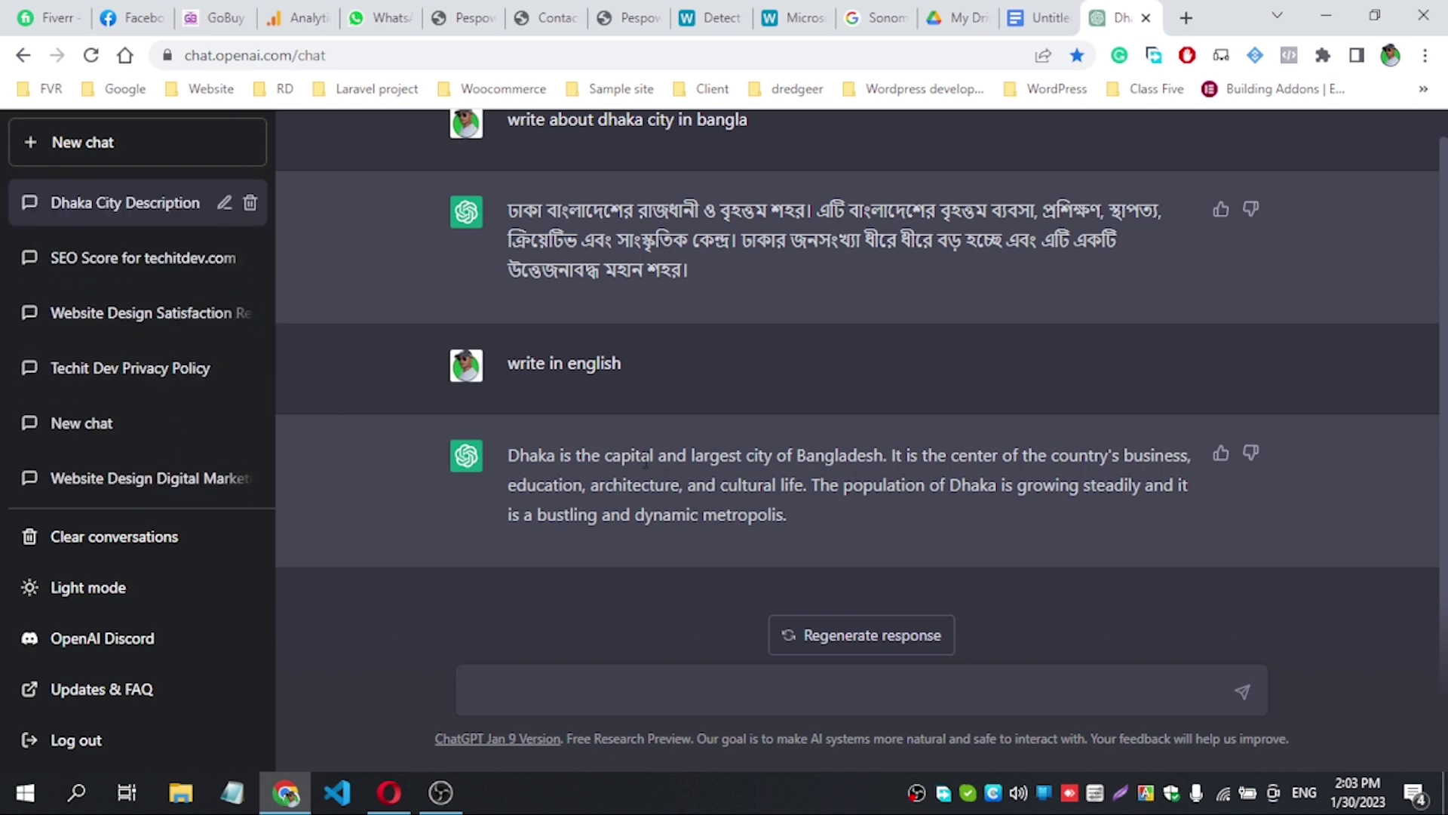
{"action": "scroll", "coordinate": [645, 463], "scroll_direction": "up", "scroll_amount": 1}
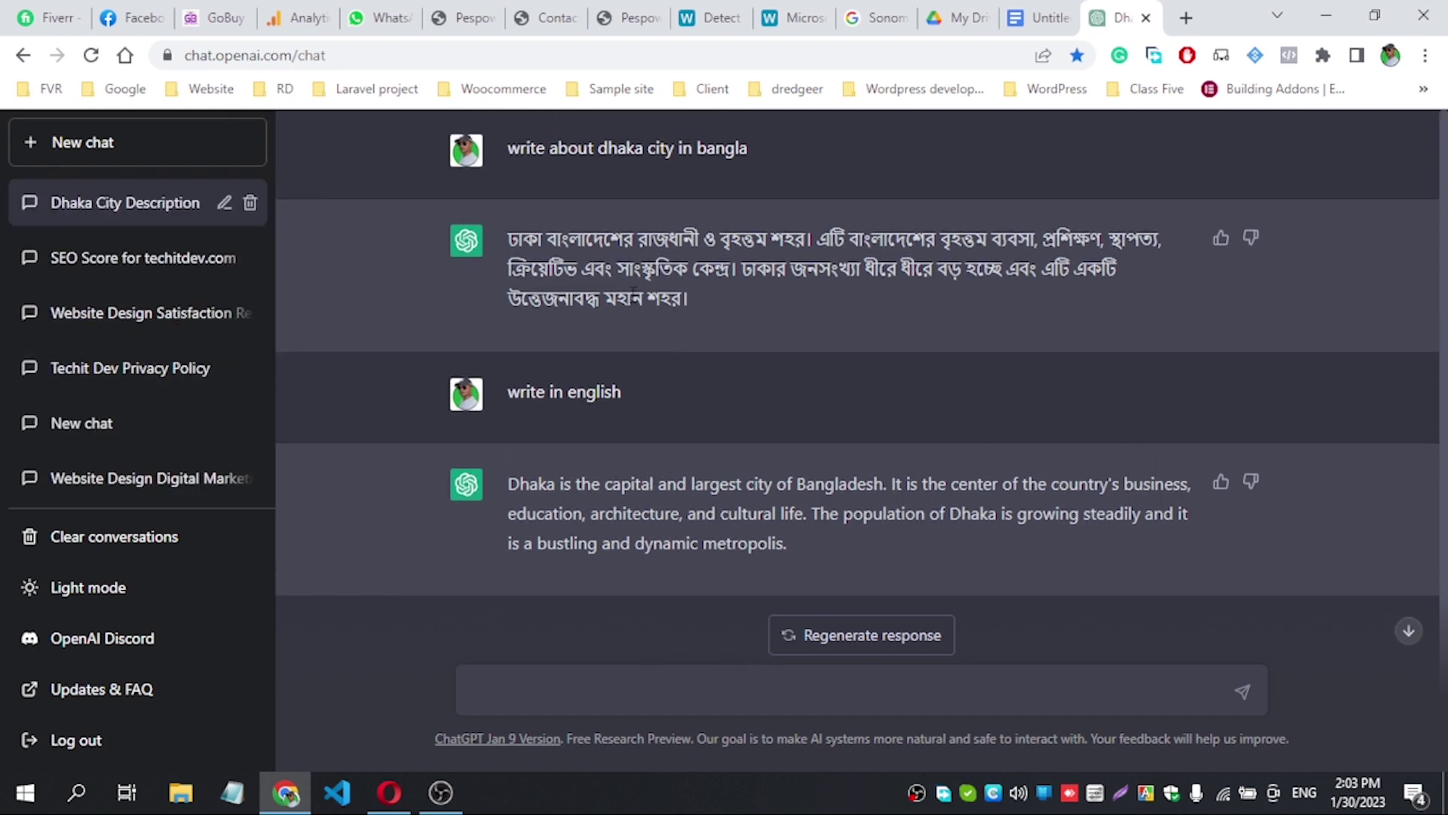
{"action": "scroll", "coordinate": [935, 377], "scroll_direction": "down", "scroll_amount": 1}
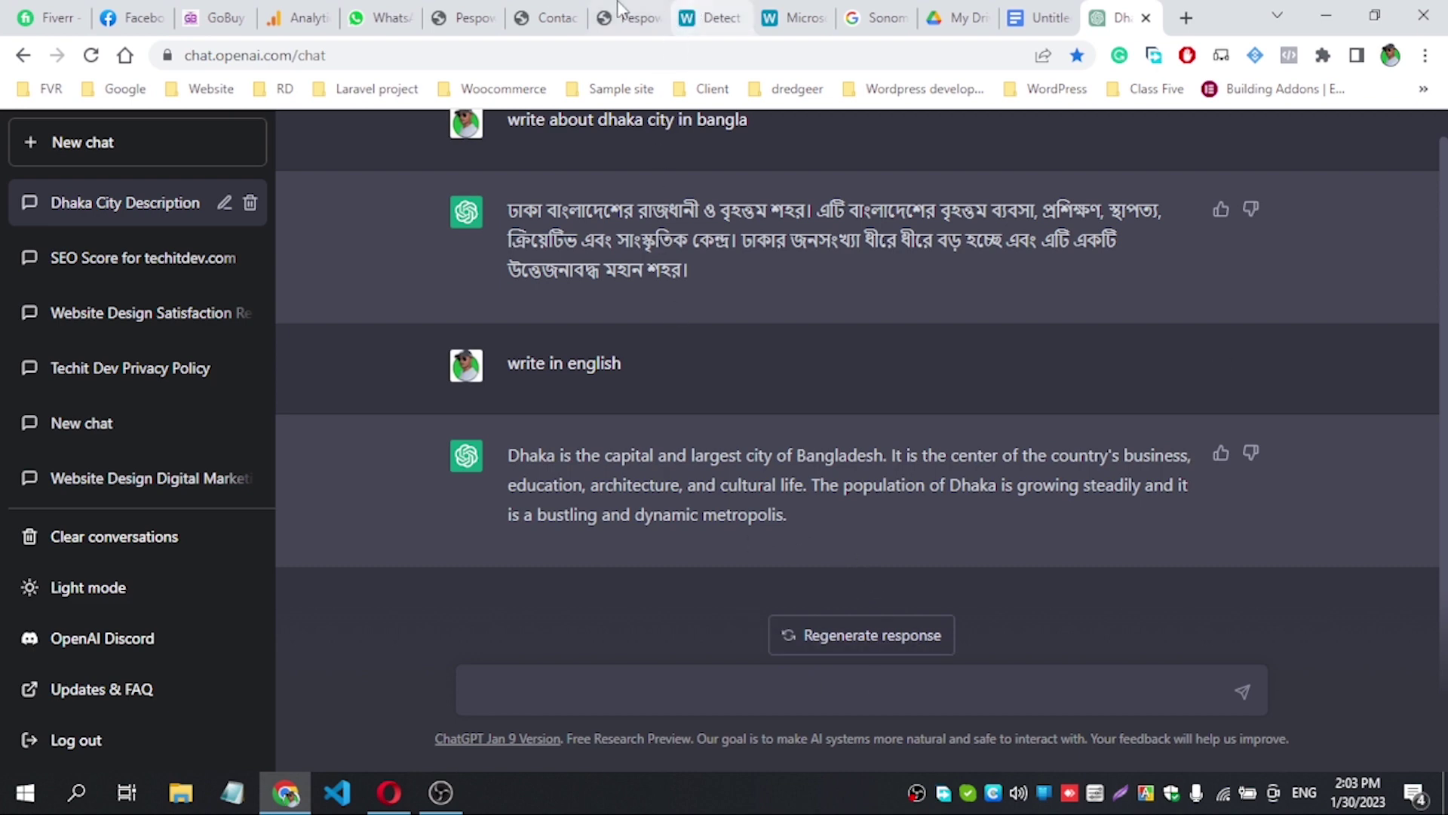
Open the Pespow Special Projects page and examine its heading and introductory text.
{"action": "left_click", "coordinate": [558, 15]}
{"action": "left_click", "coordinate": [498, 15]}
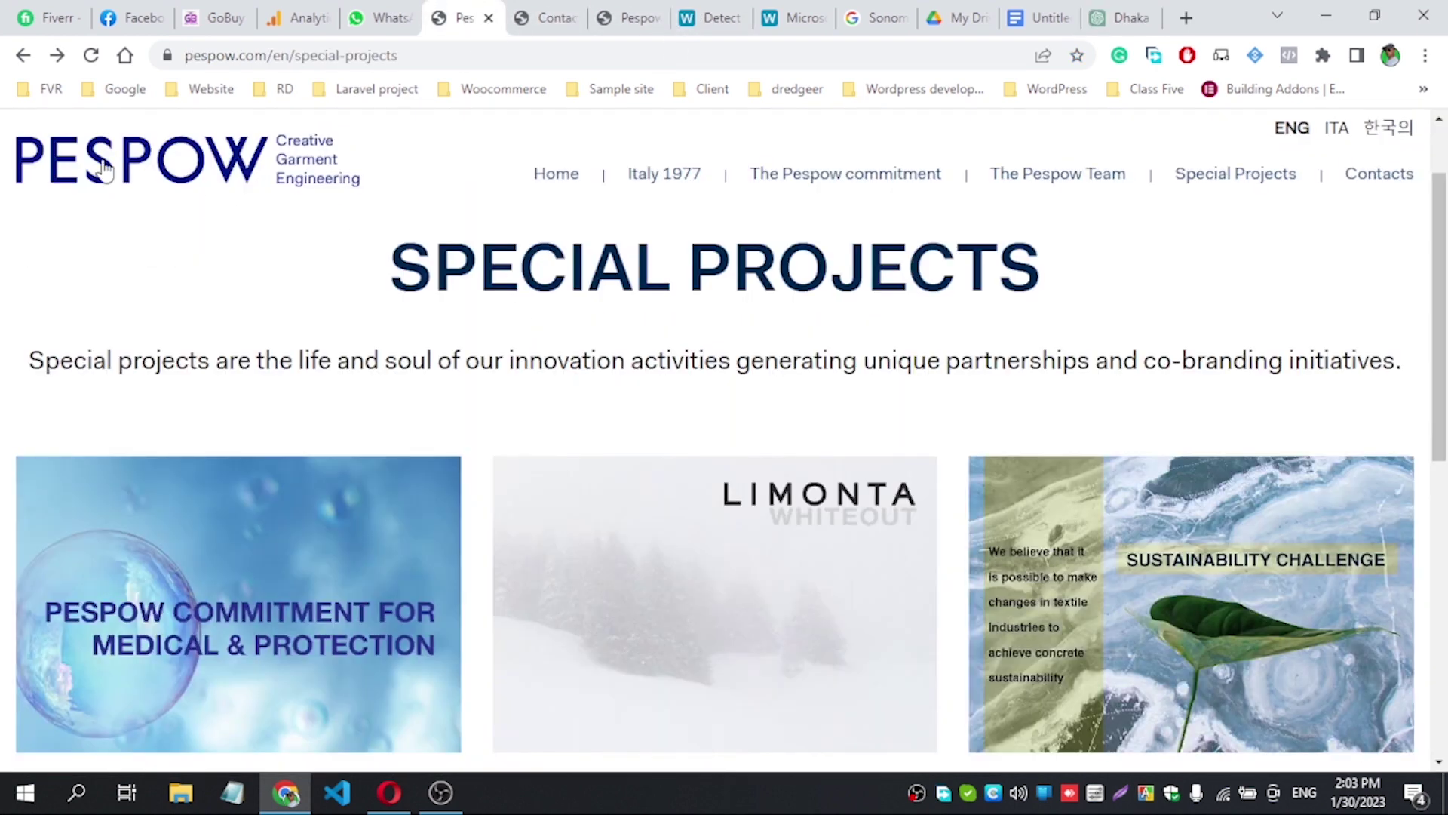
{"action": "scroll", "coordinate": [857, 332], "scroll_direction": "down", "scroll_amount": 3}
{"action": "scroll", "coordinate": [898, 332], "scroll_direction": "up", "scroll_amount": 5}
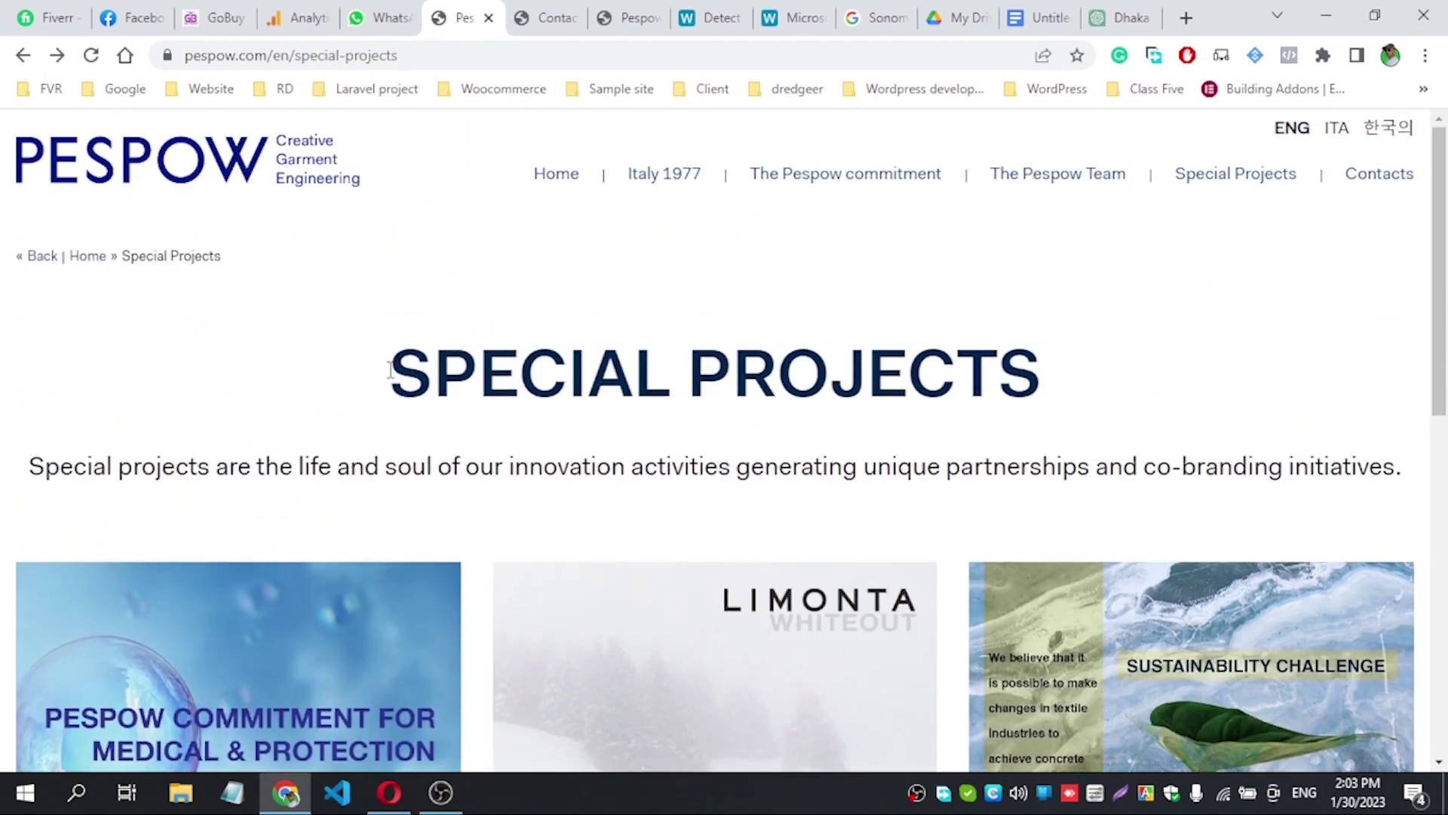
{"action": "left_click_drag", "start_coordinate": [390, 369], "coordinate": [1041, 490]}
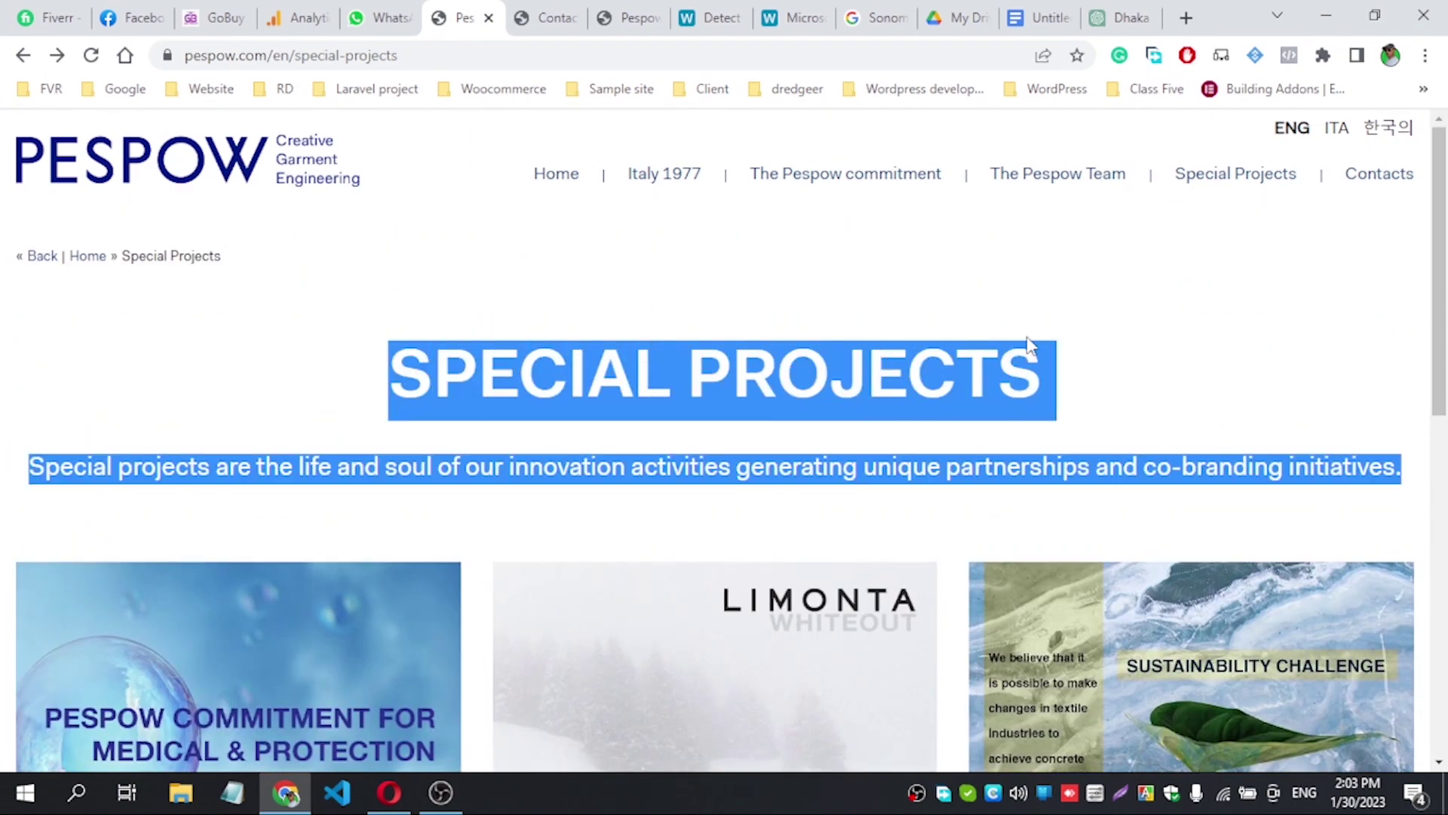
{"action": "left_click", "coordinate": [1107, 355]}
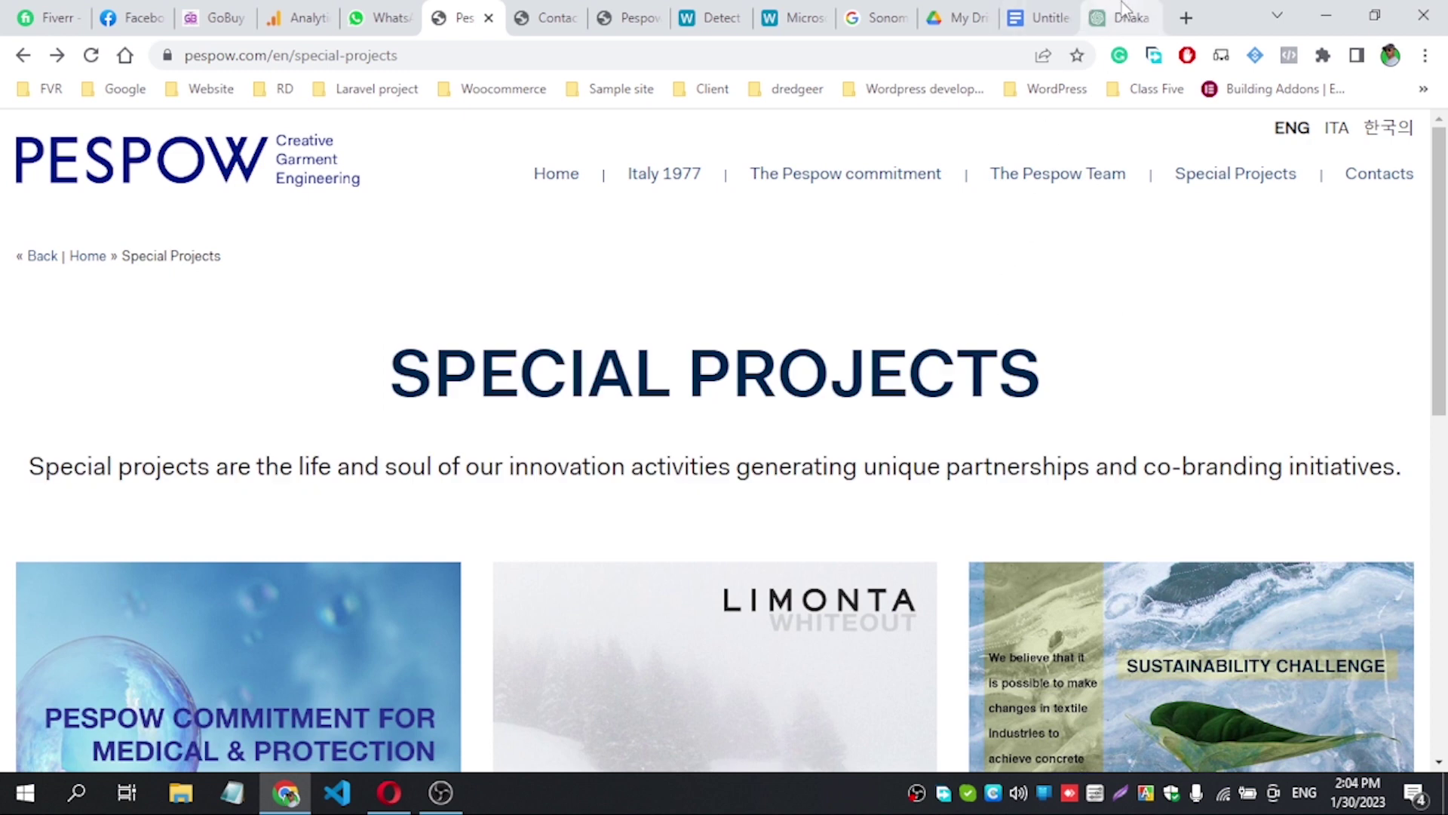
Return to the ChatGPT conversation and submit the prompt "write sportsware website diagram".
{"action": "left_click", "coordinate": [1093, 17]}
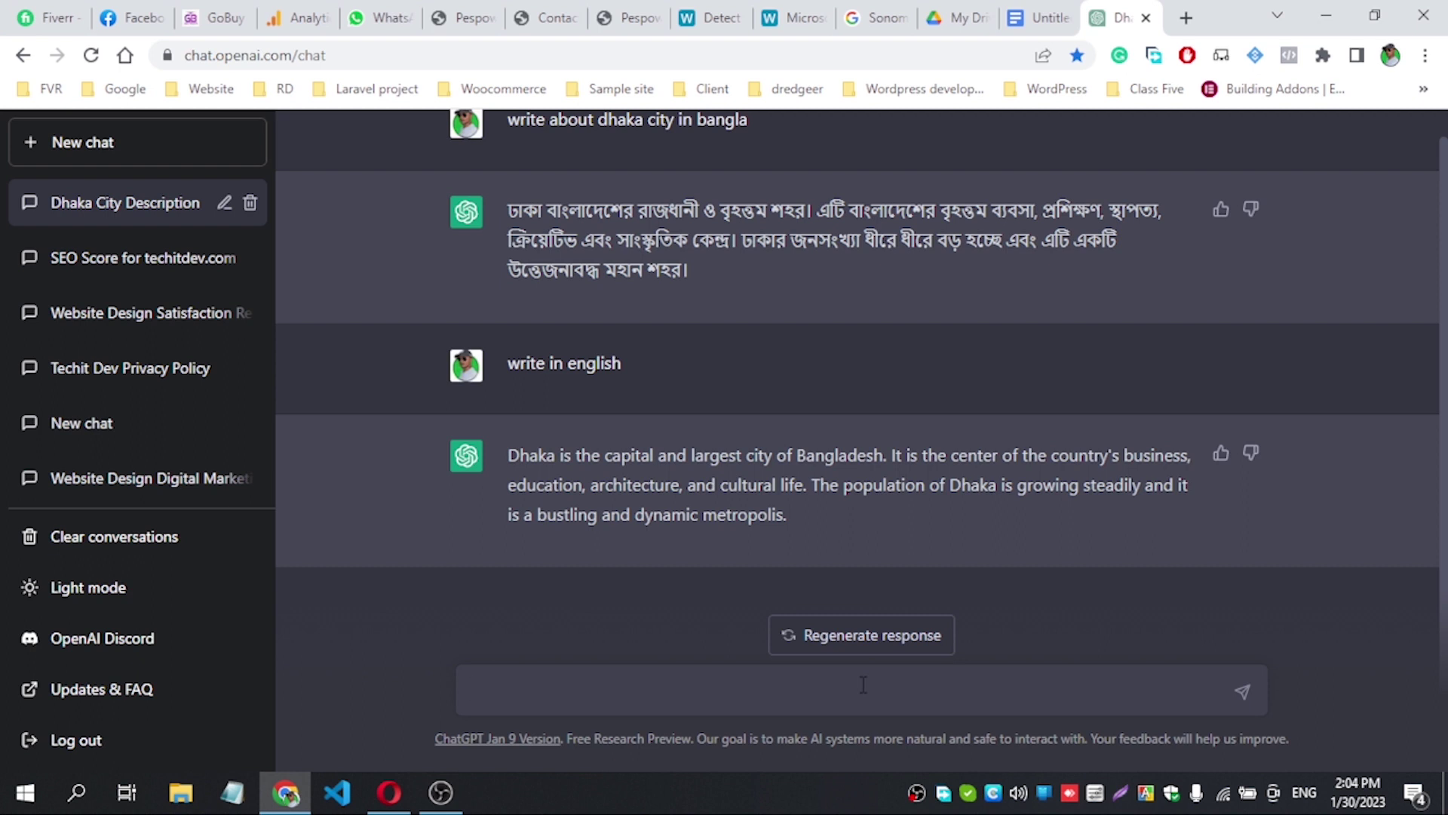
{"action": "type", "text": "rite website dia"}
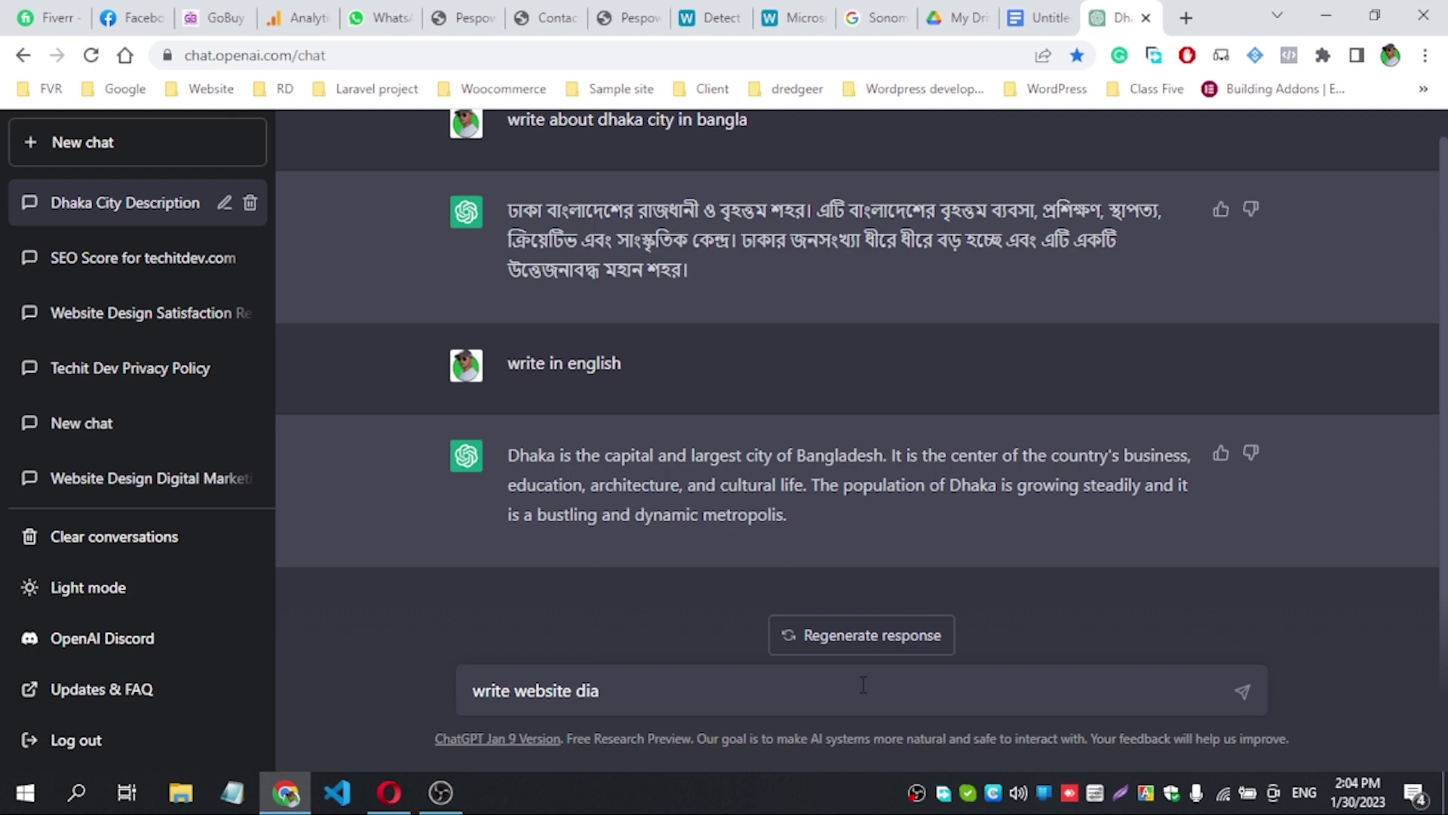
{"action": "type", "text": "gram abou"}
{"action": "key", "text": "BackSpace"}
{"action": "key", "text": "BackSpace"}
{"action": "left_click", "coordinate": [510, 690]}
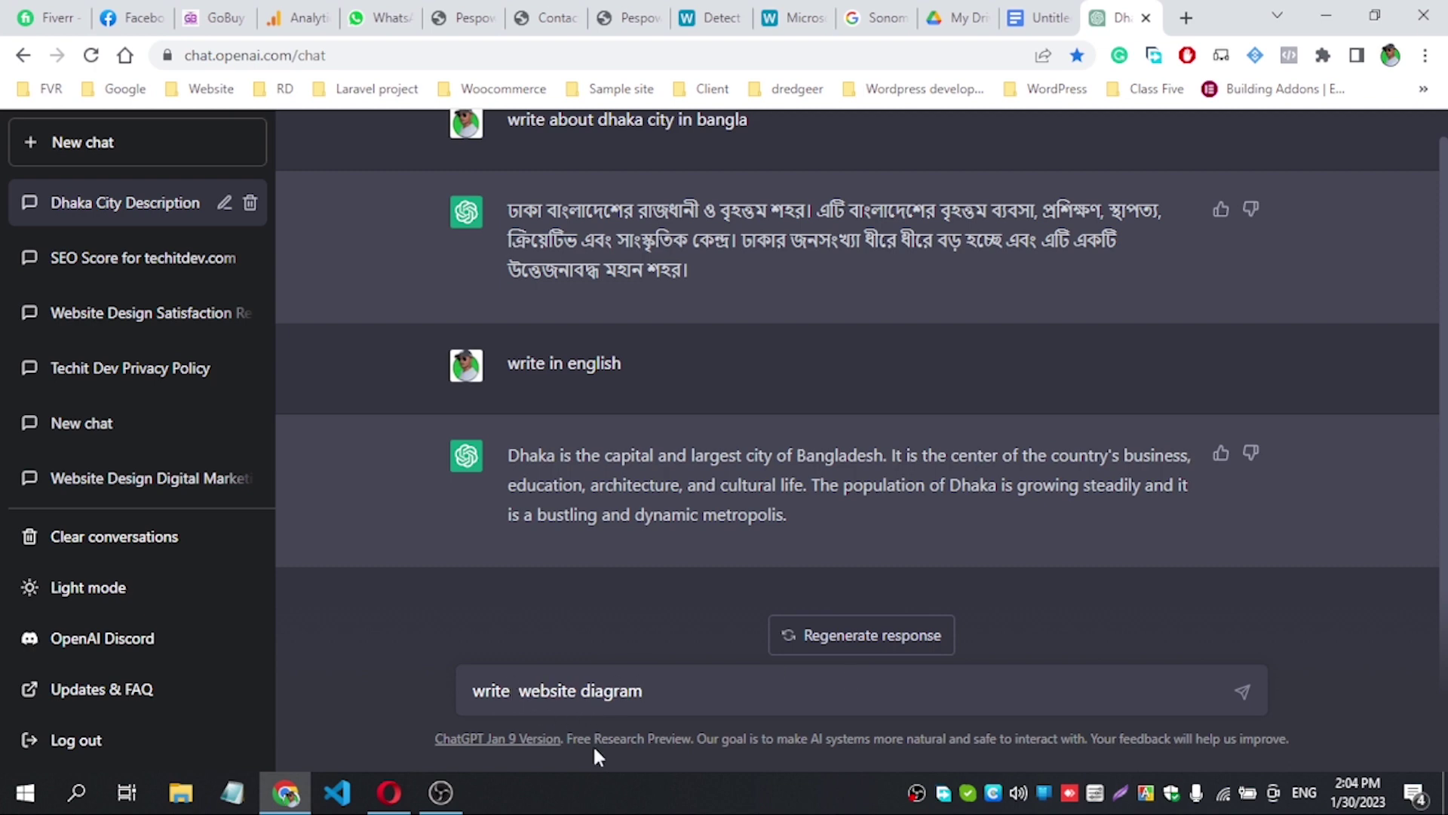
{"action": "type", "text": "spor"}
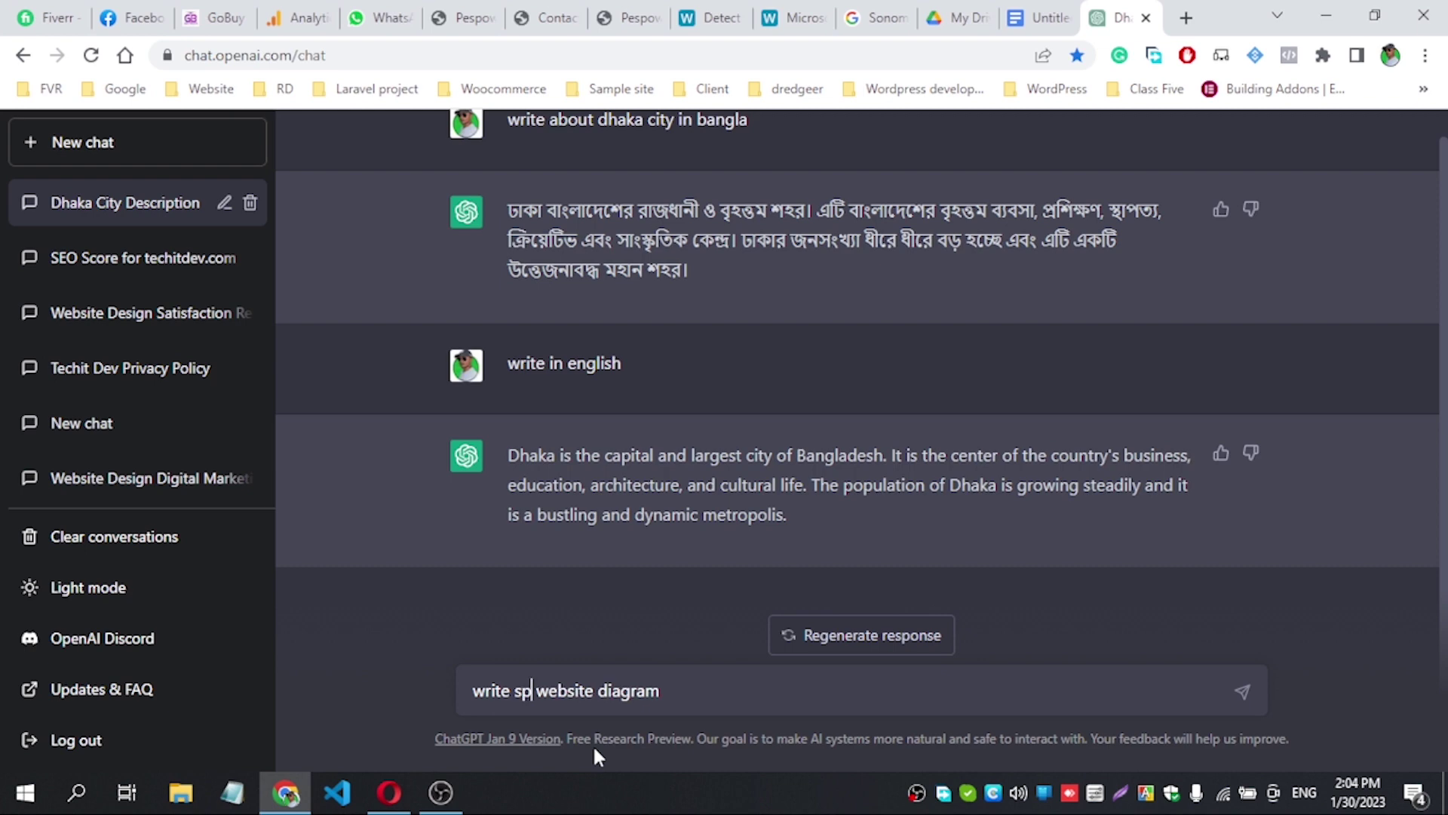
{"action": "type", "text": "tswa"}
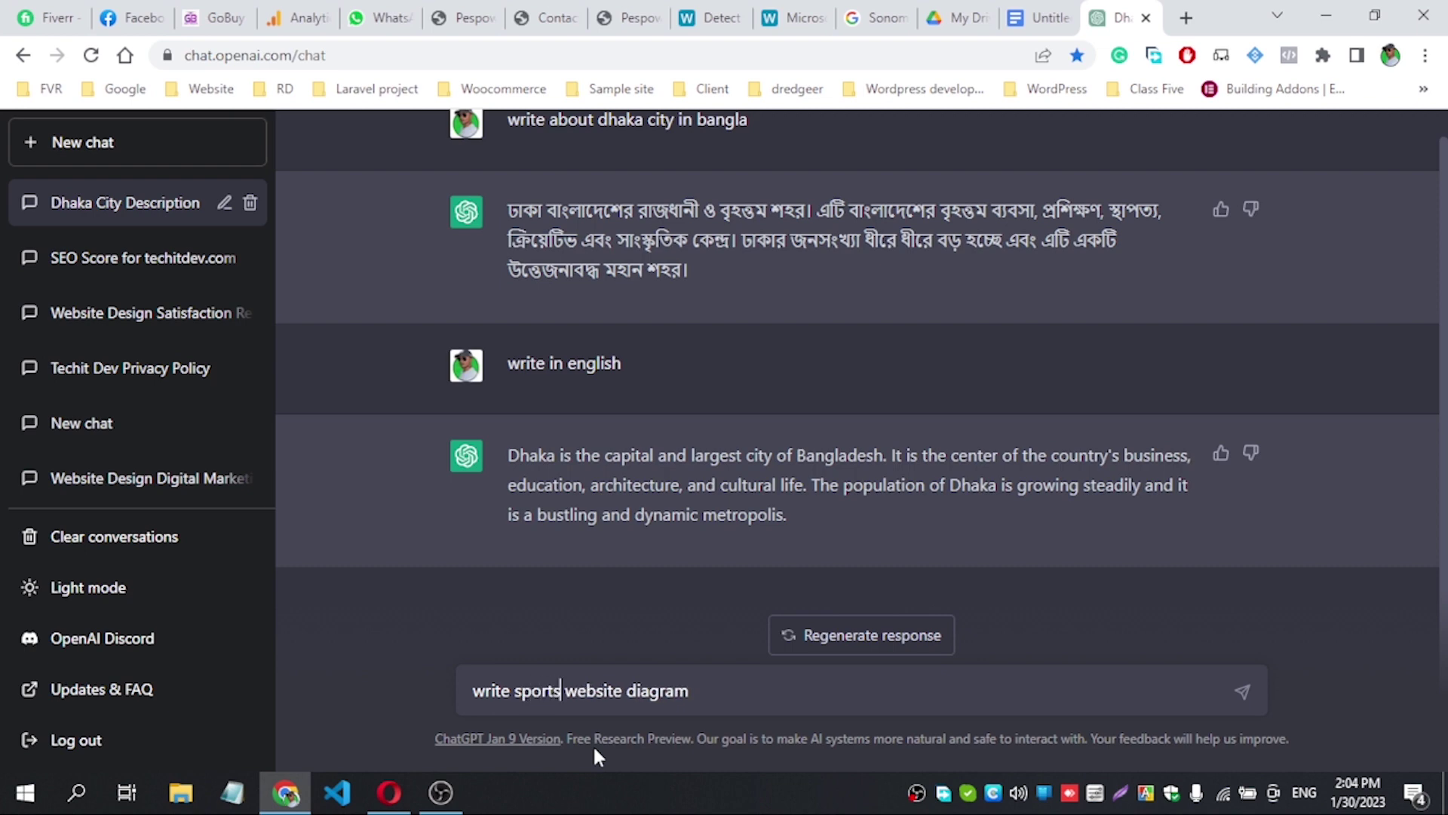
{"action": "type", "text": "re"}
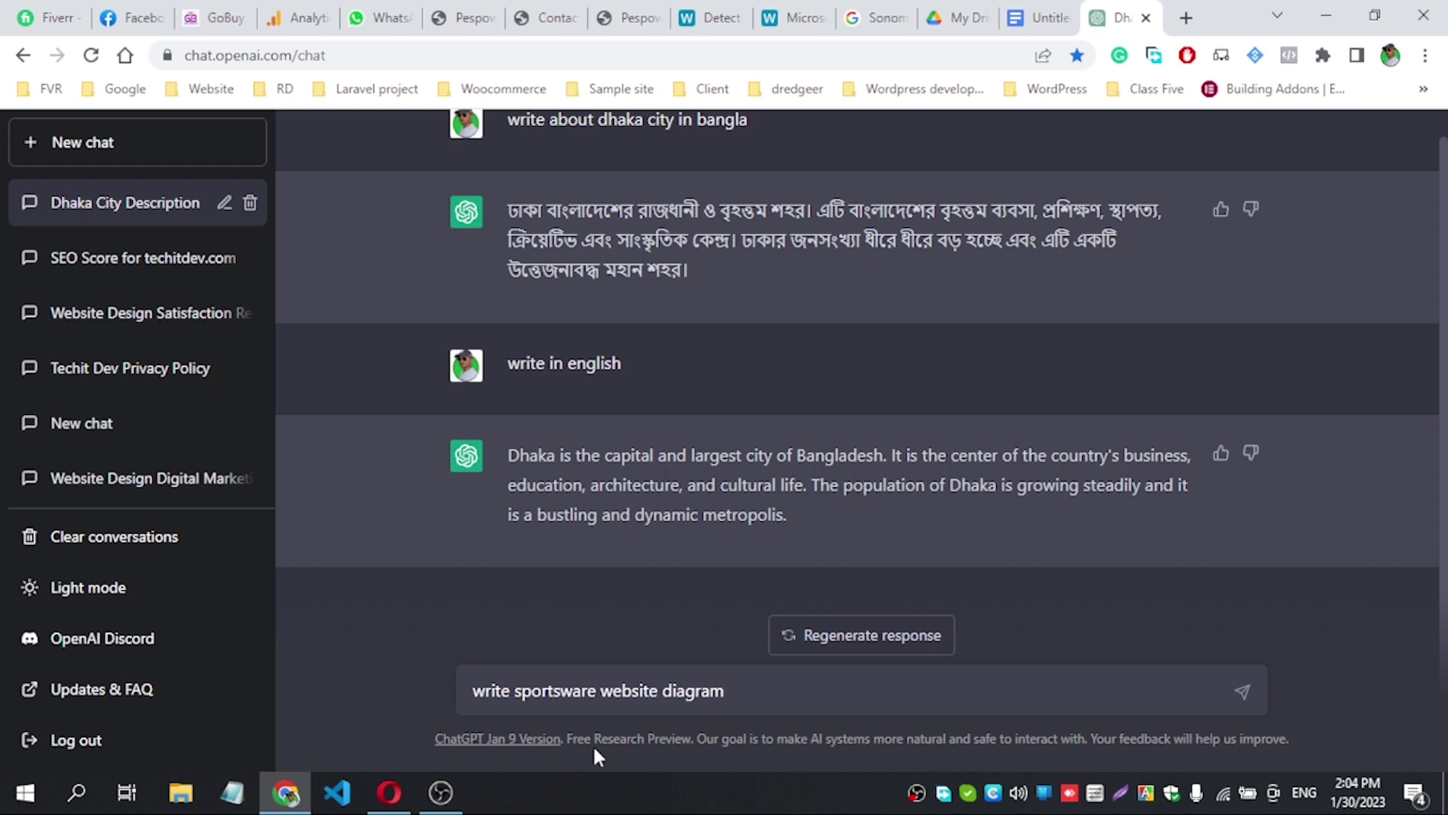
{"action": "left_click", "coordinate": [750, 688]}
{"action": "key", "text": "Return"}
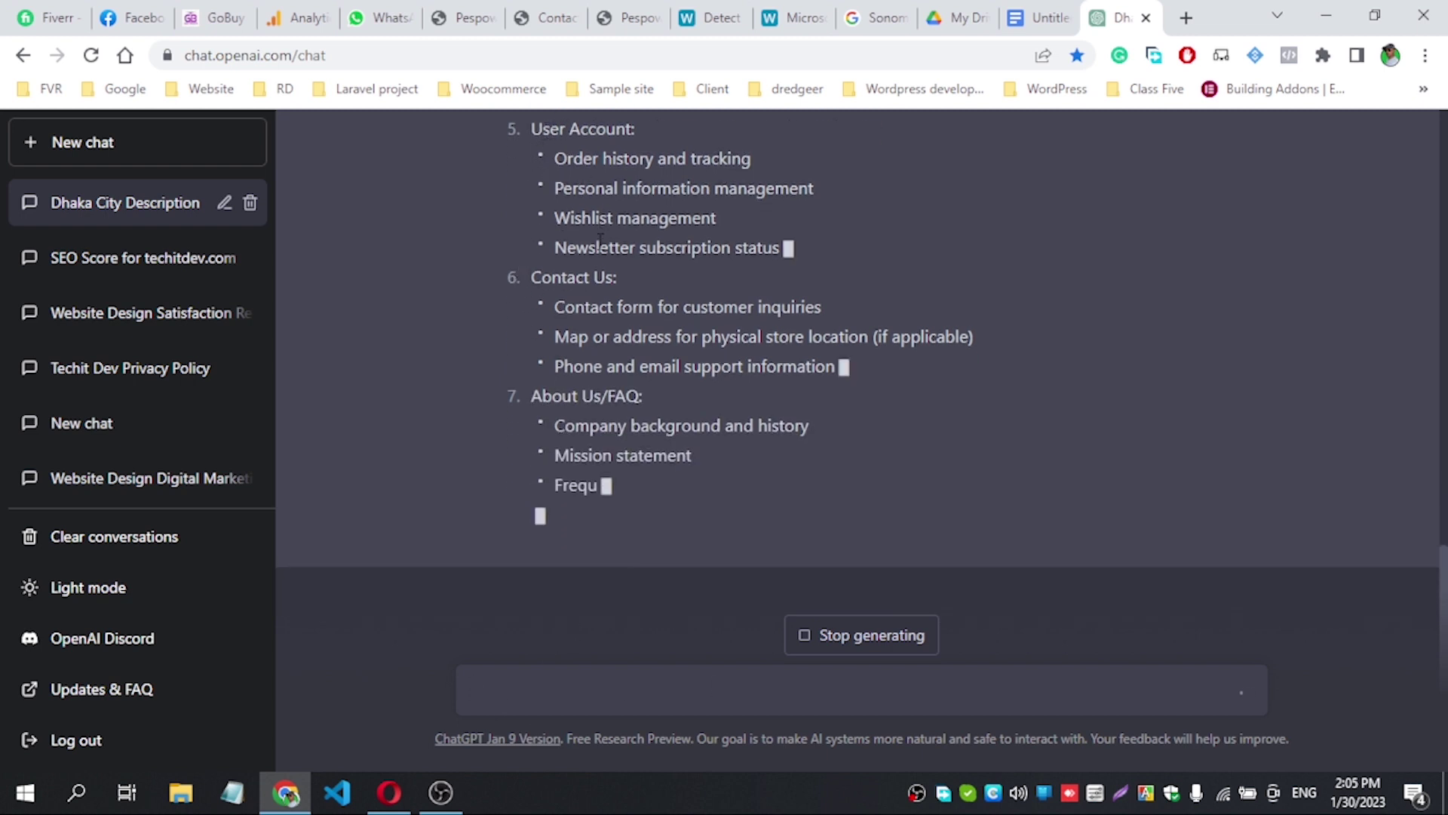
Review the generated sportsware website outline, from the Homepage section through to the closing paragraph.
{"action": "left_click_drag", "start_coordinate": [560, 251], "coordinate": [758, 261]}
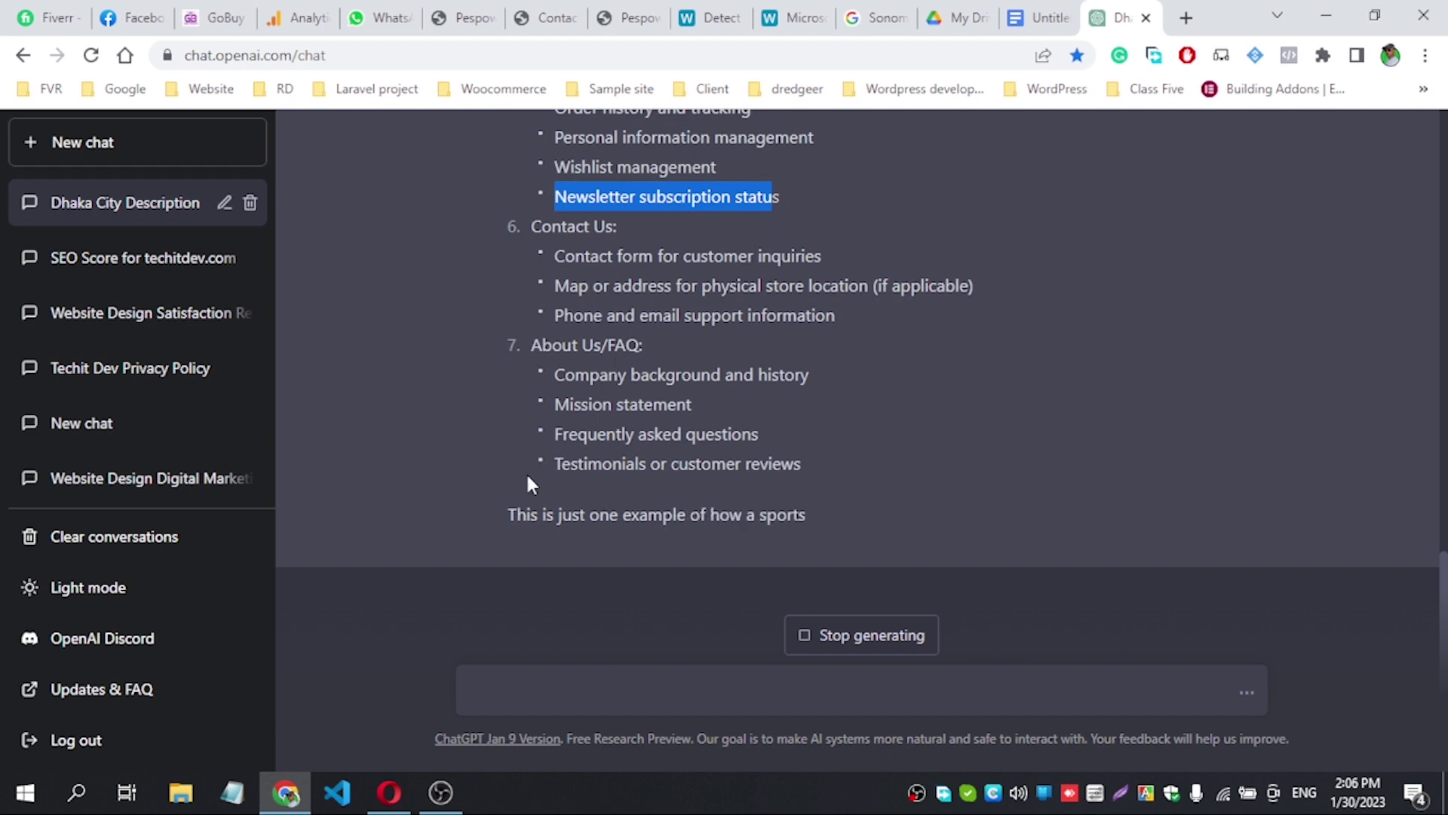
{"action": "scroll", "coordinate": [625, 487], "scroll_direction": "up", "scroll_amount": 7}
{"action": "scroll", "coordinate": [561, 414], "scroll_direction": "up", "scroll_amount": 4}
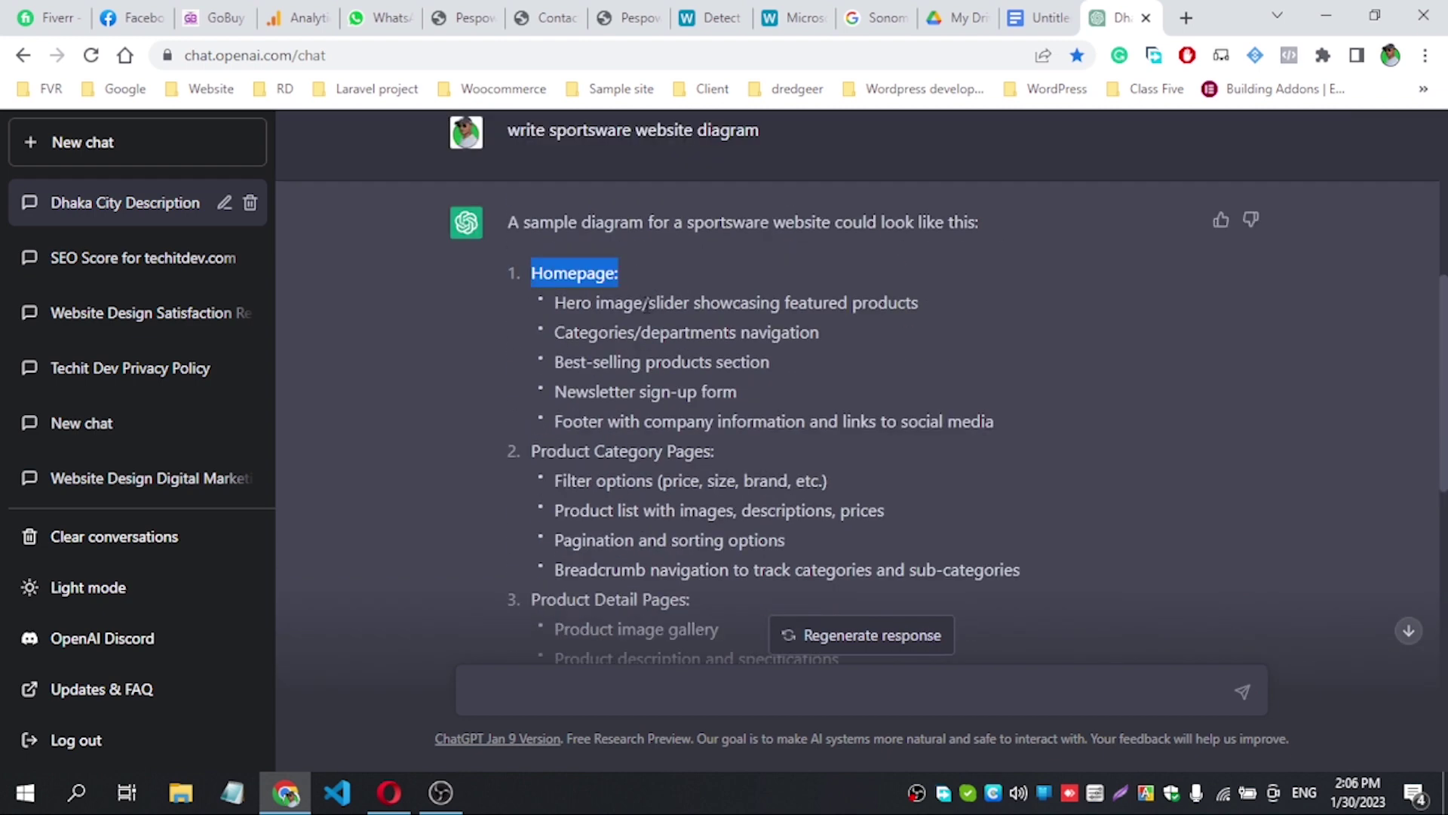
{"action": "triple_click", "coordinate": [576, 301]}
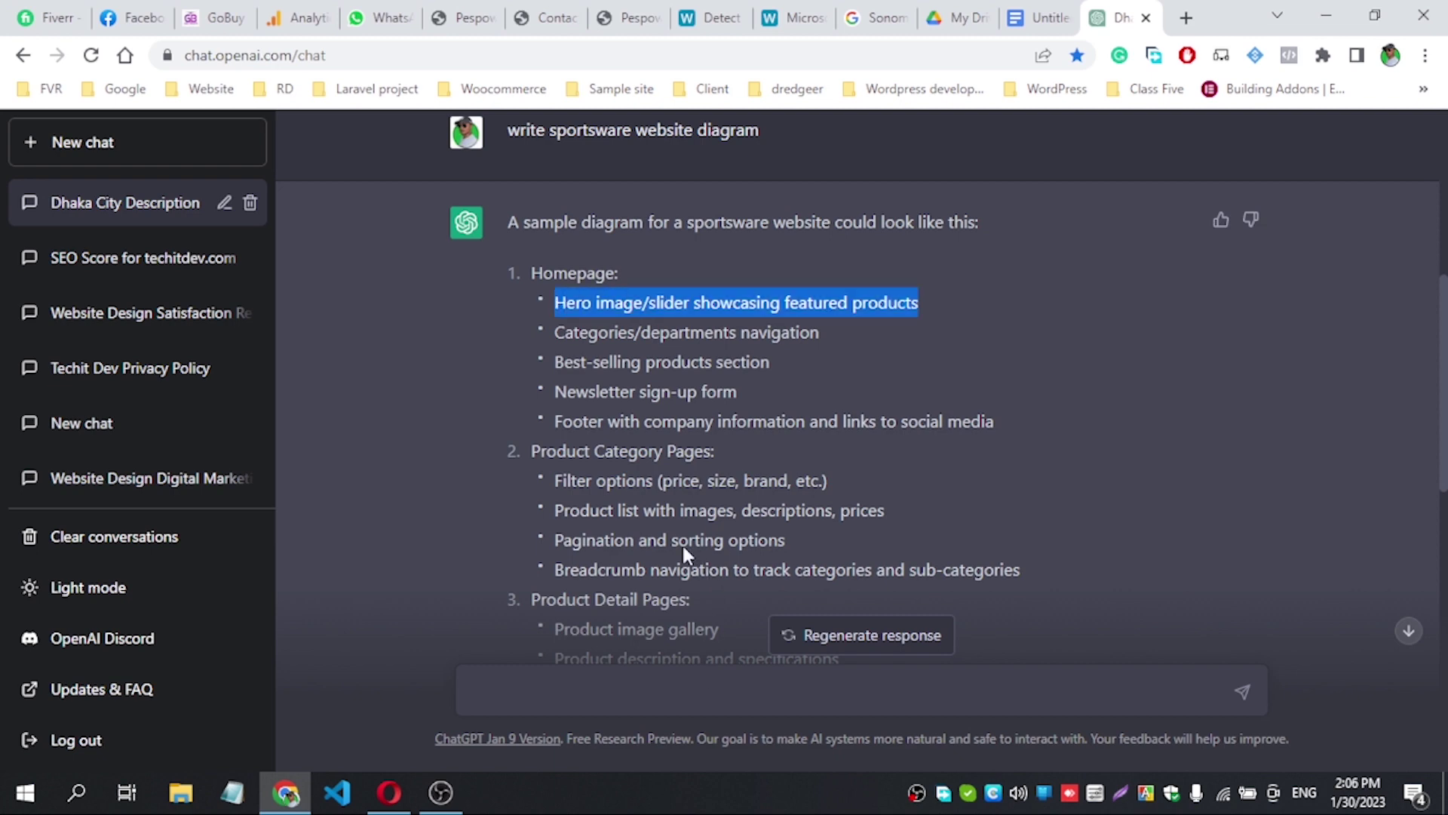
{"action": "scroll", "coordinate": [685, 554], "scroll_direction": "down", "scroll_amount": 3}
{"action": "scroll", "coordinate": [638, 436], "scroll_direction": "down", "scroll_amount": 10}
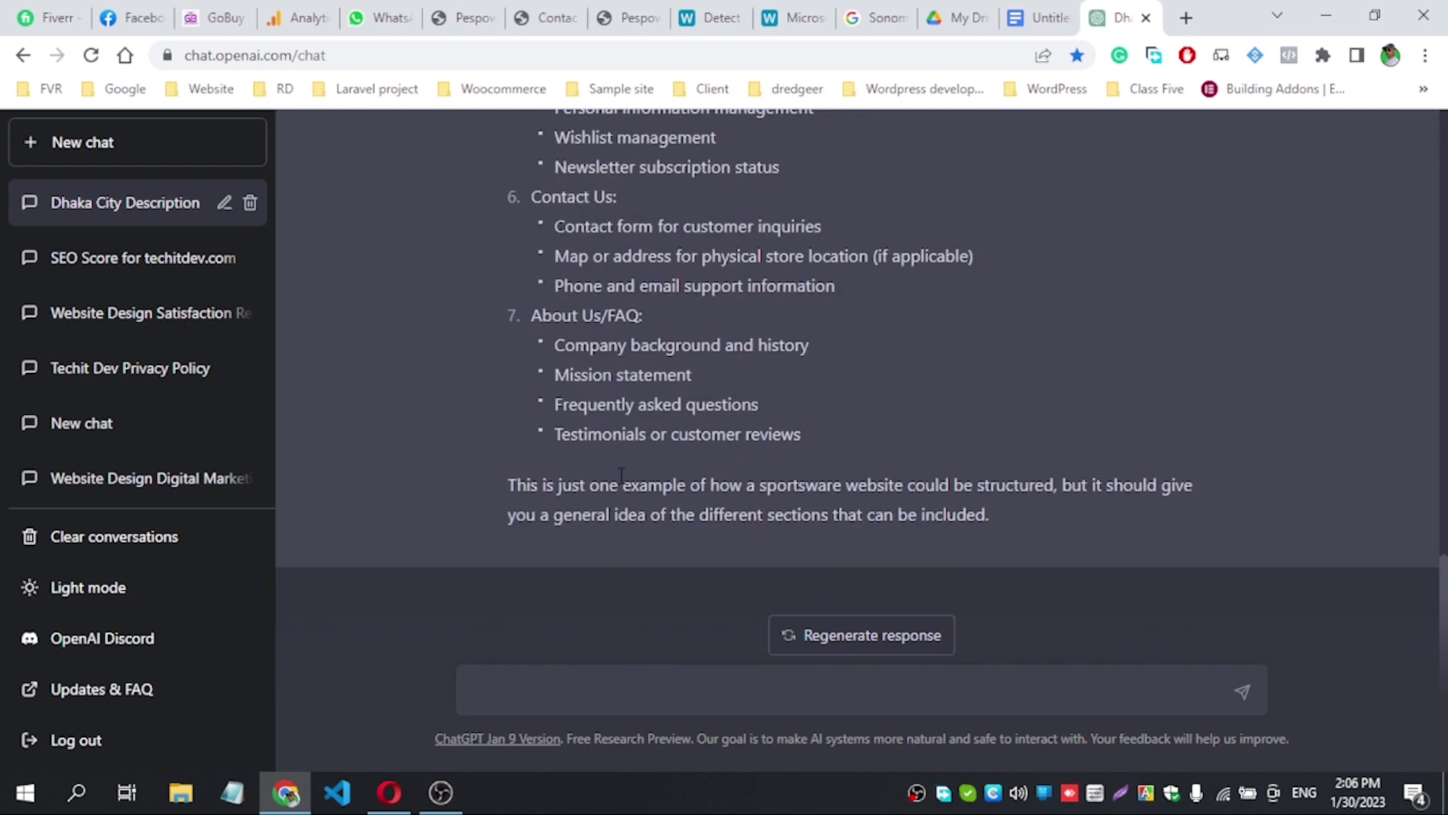
Copy the whole sportsware website outline from the ChatGPT answer into the empty Google Docs document.
{"action": "left_click_drag", "start_coordinate": [992, 516], "coordinate": [500, 331]}
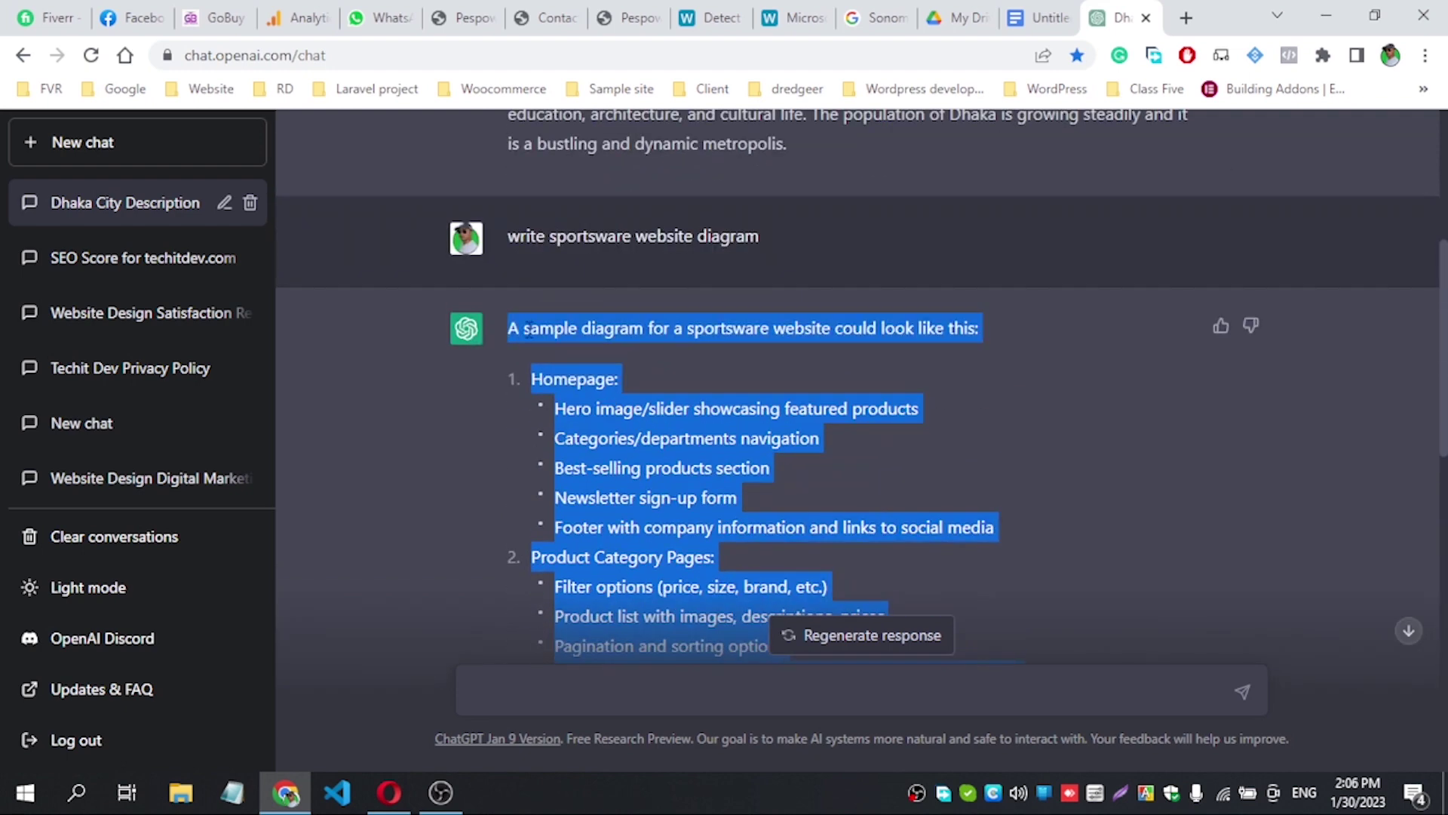
{"action": "right_click", "coordinate": [560, 328]}
{"action": "left_click", "coordinate": [609, 347]}
{"action": "left_click", "coordinate": [1033, 18]}
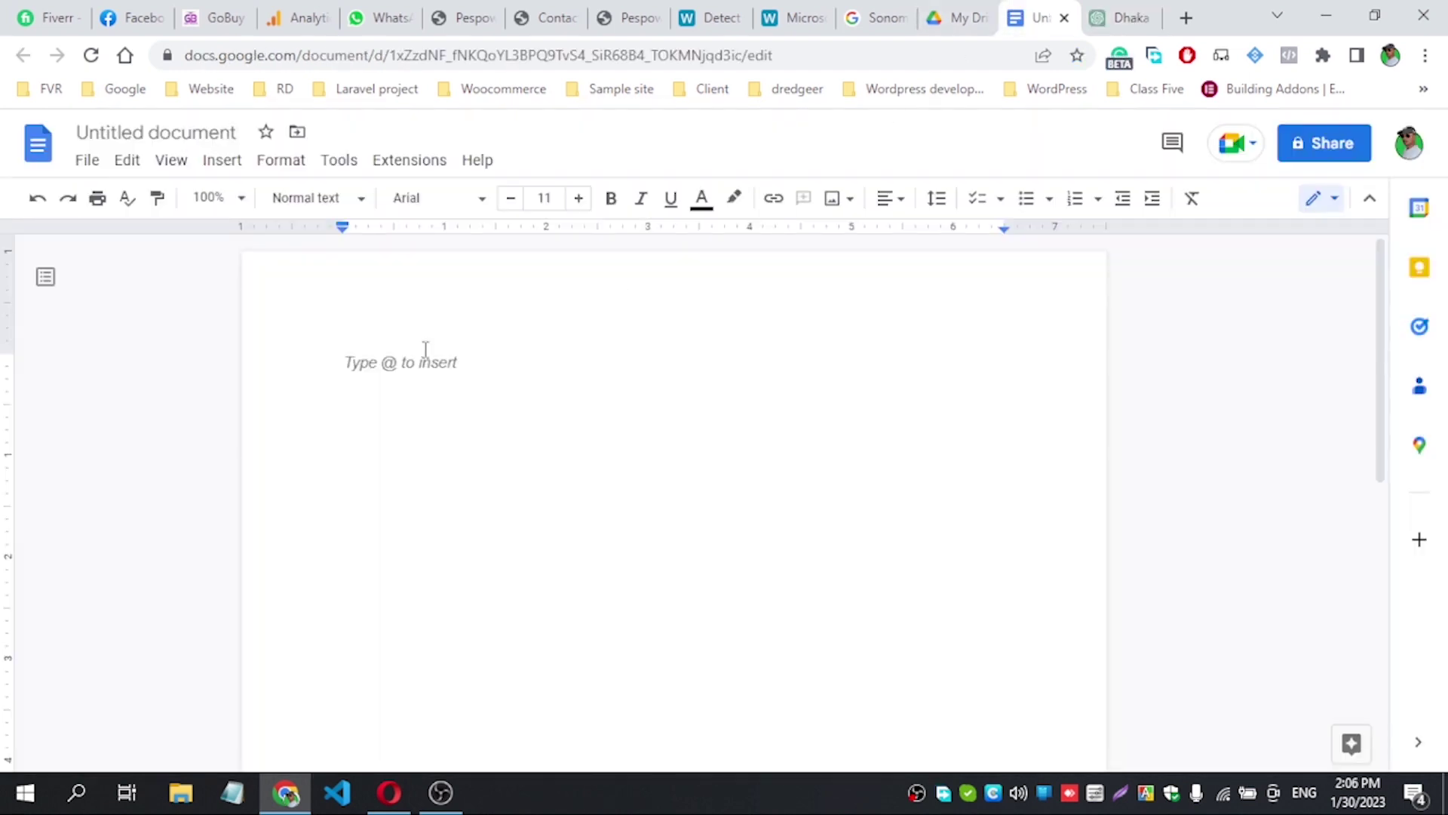
{"action": "key", "text": "ctrl+v"}
{"action": "scroll", "coordinate": [512, 489], "scroll_direction": "up", "scroll_amount": 15}
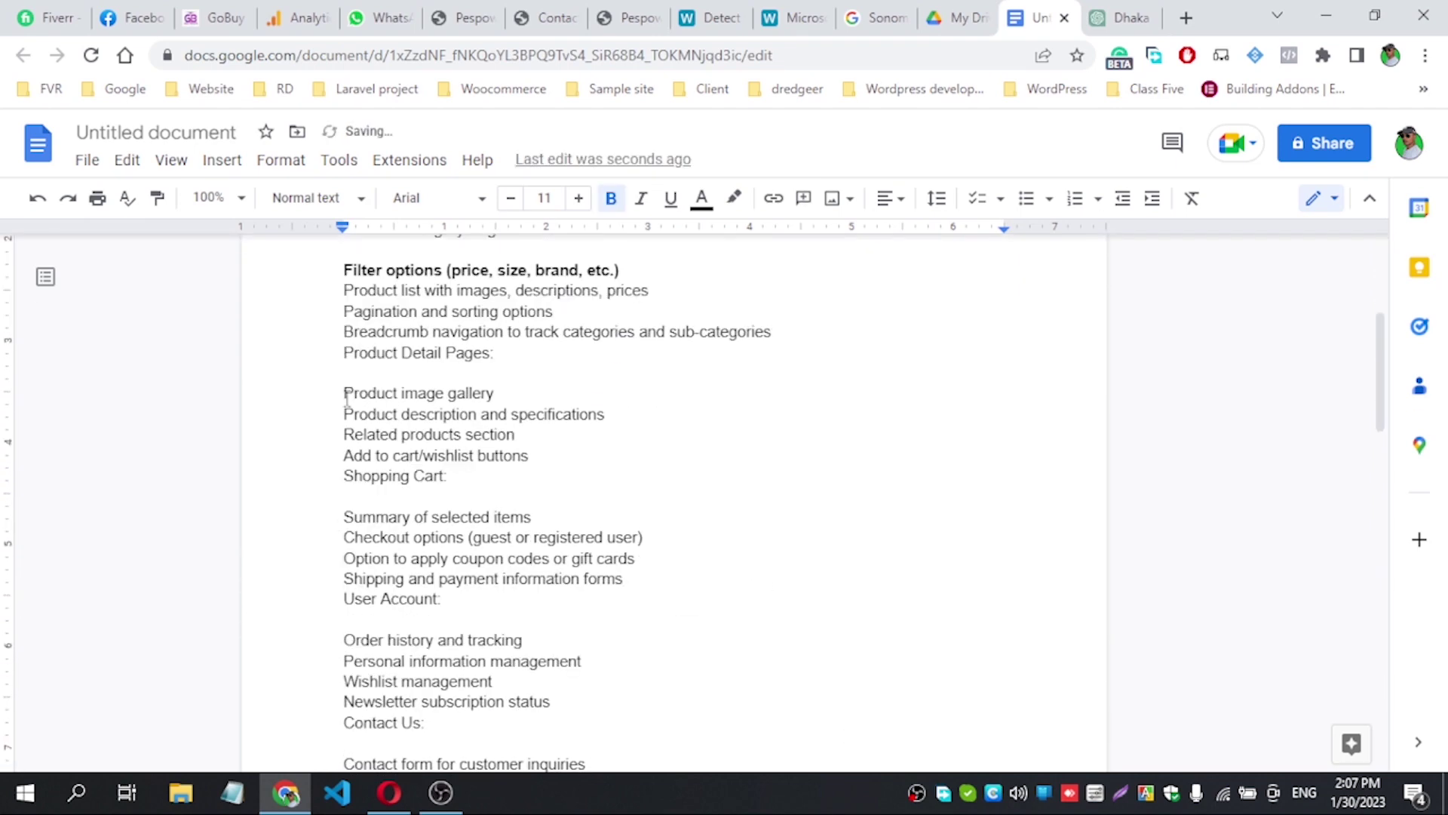
{"action": "left_click_drag", "start_coordinate": [346, 391], "coordinate": [501, 393]}
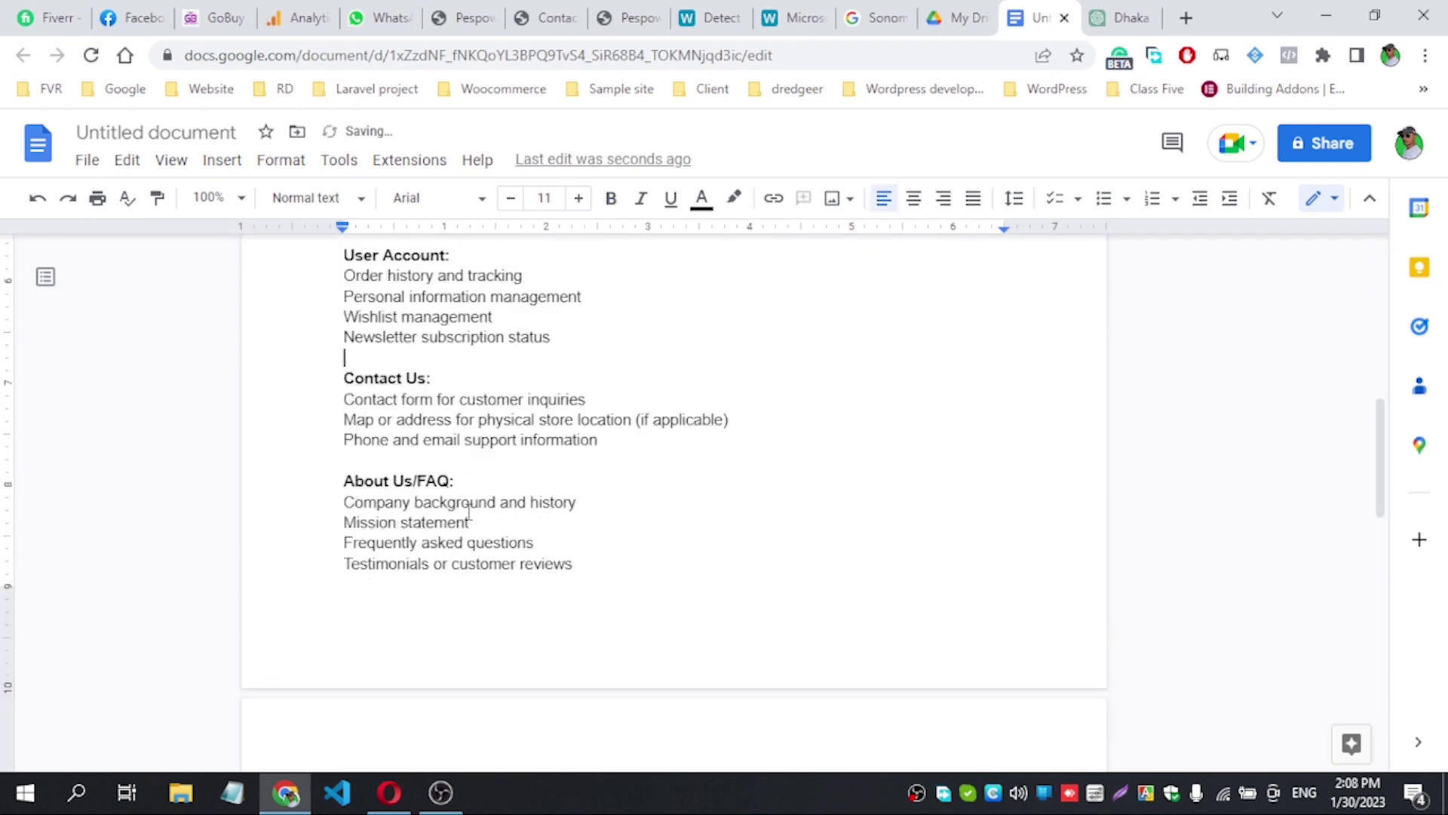
Copy "Filter options" from the document's Product Category Pages section and ask ChatGPT for "Filter options details".
{"action": "scroll", "coordinate": [513, 526], "scroll_direction": "up", "scroll_amount": 10}
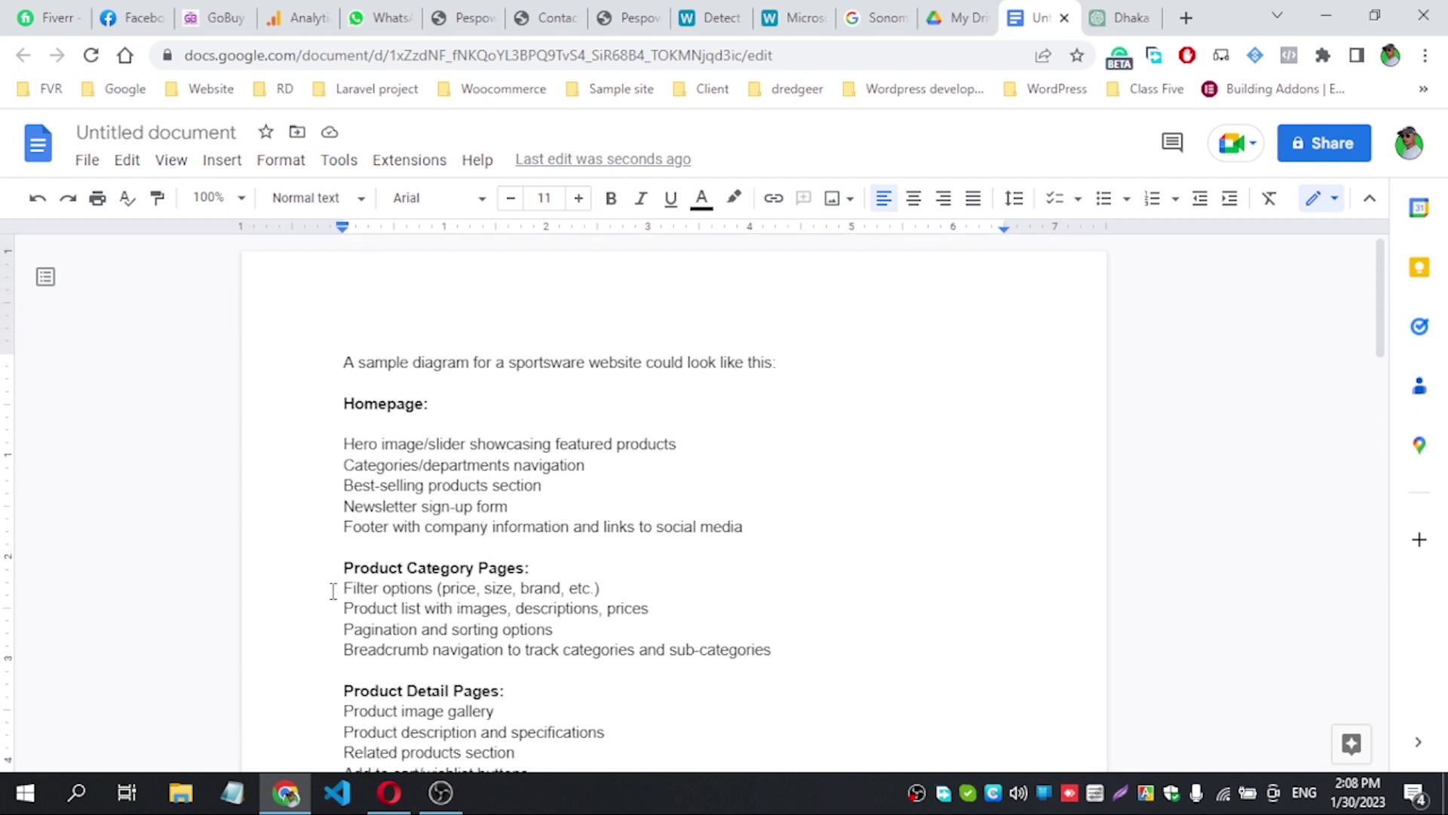
{"action": "left_click_drag", "start_coordinate": [333, 591], "coordinate": [437, 582]}
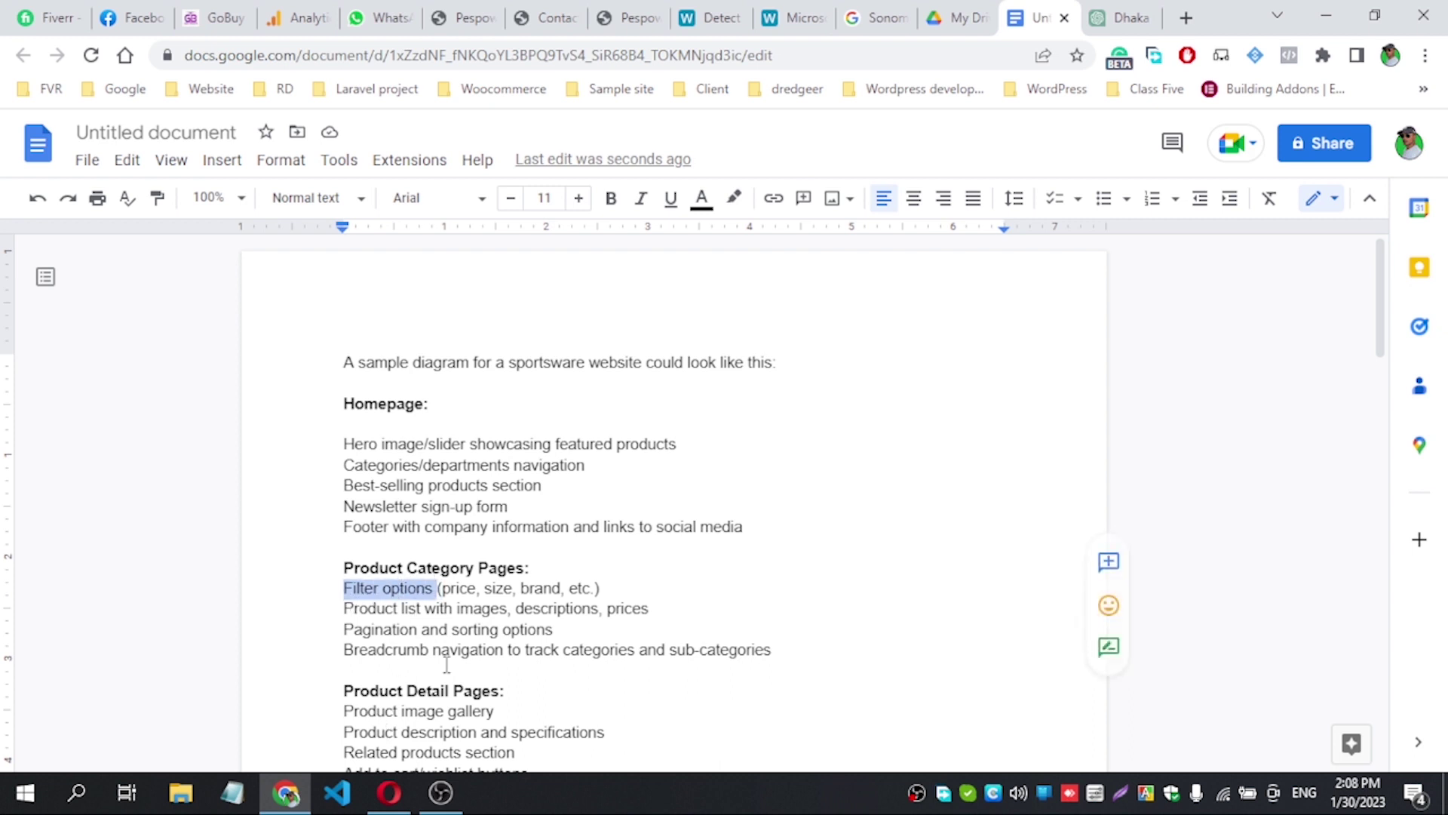
{"action": "left_click", "coordinate": [1111, 11]}
{"action": "left_click", "coordinate": [586, 685]}
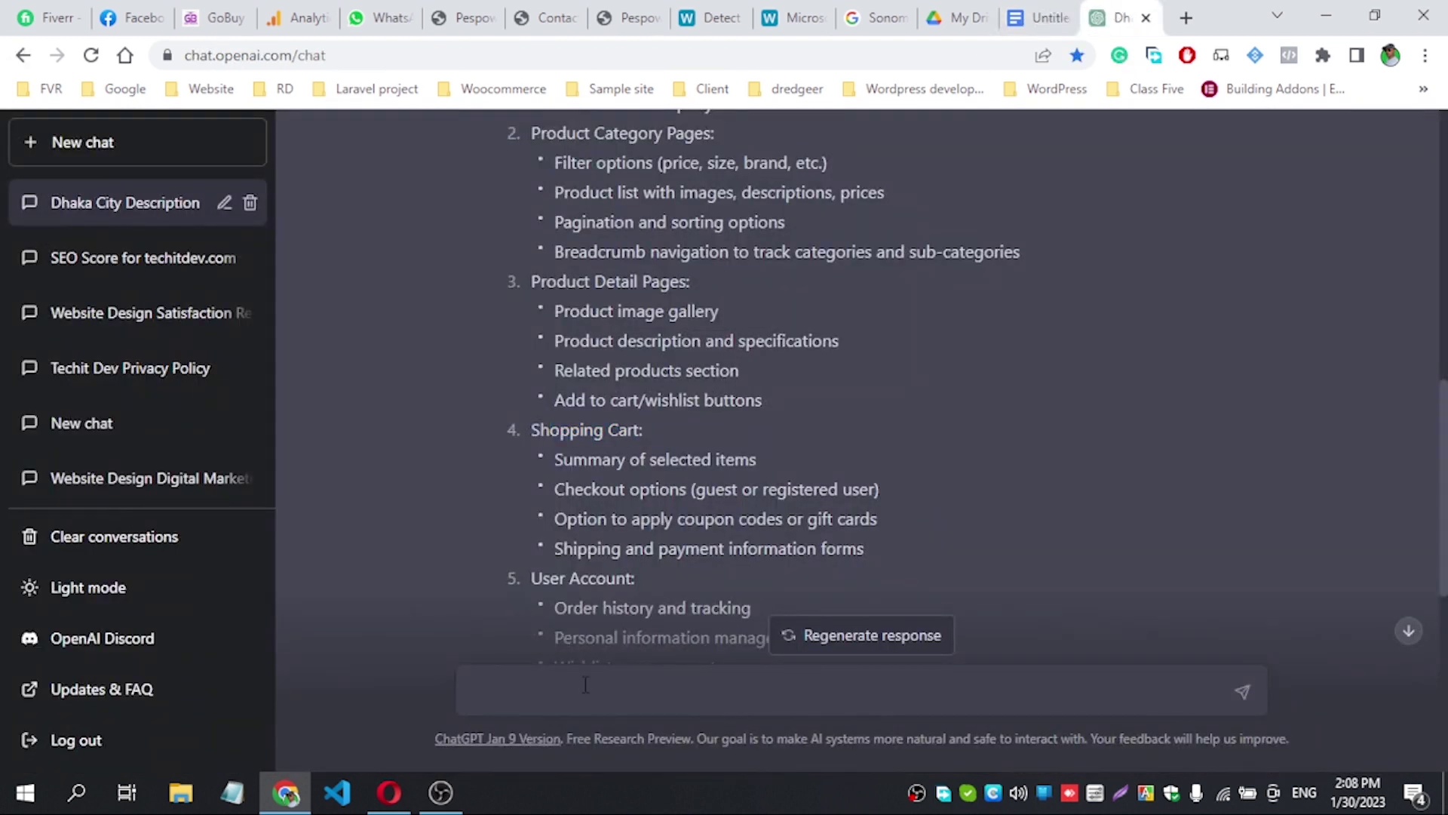
{"action": "key", "text": "ctrl+v"}
{"action": "type", "text": "de"}
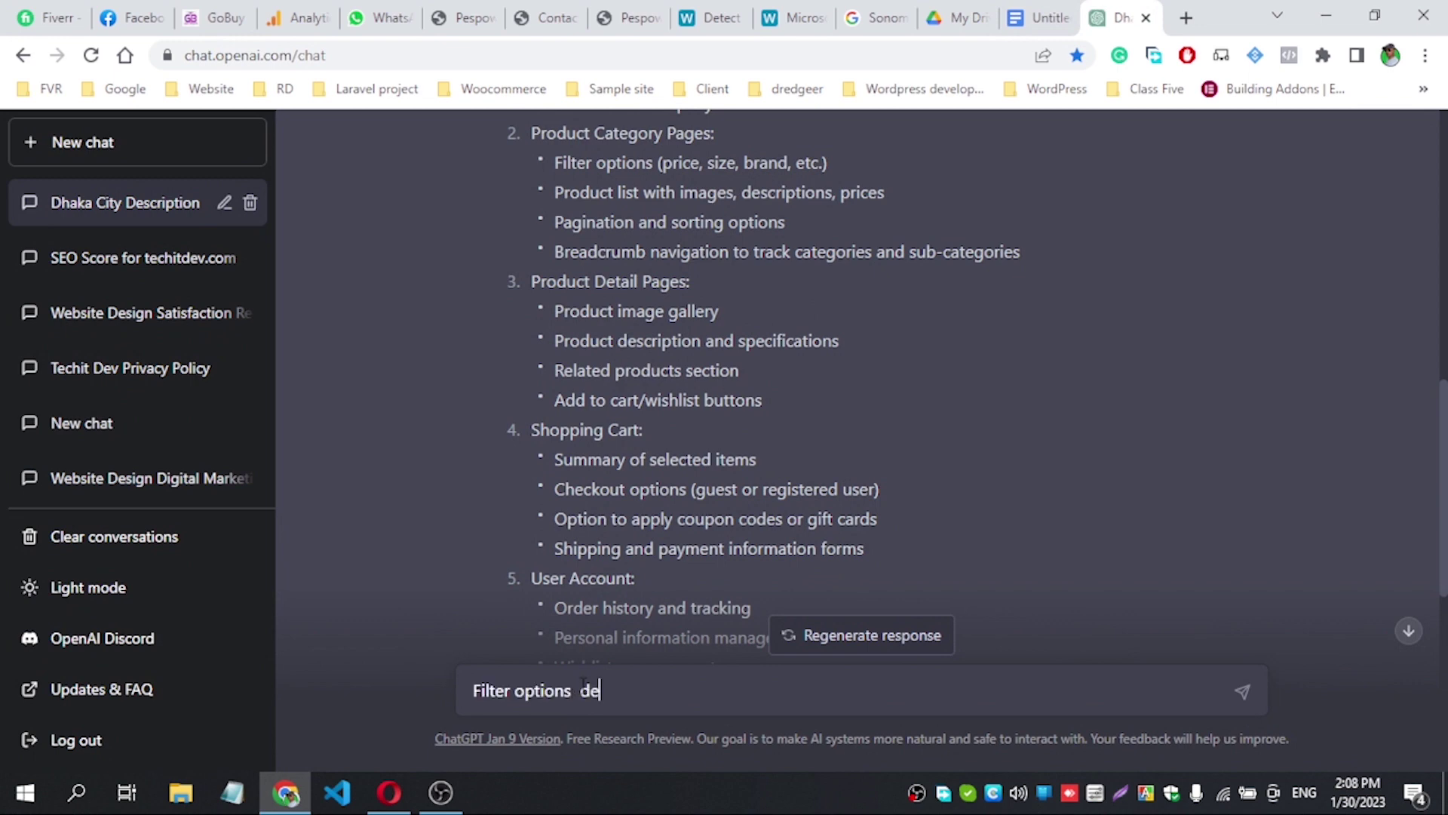
{"action": "type", "text": "tails"}
{"action": "key", "text": "Return"}
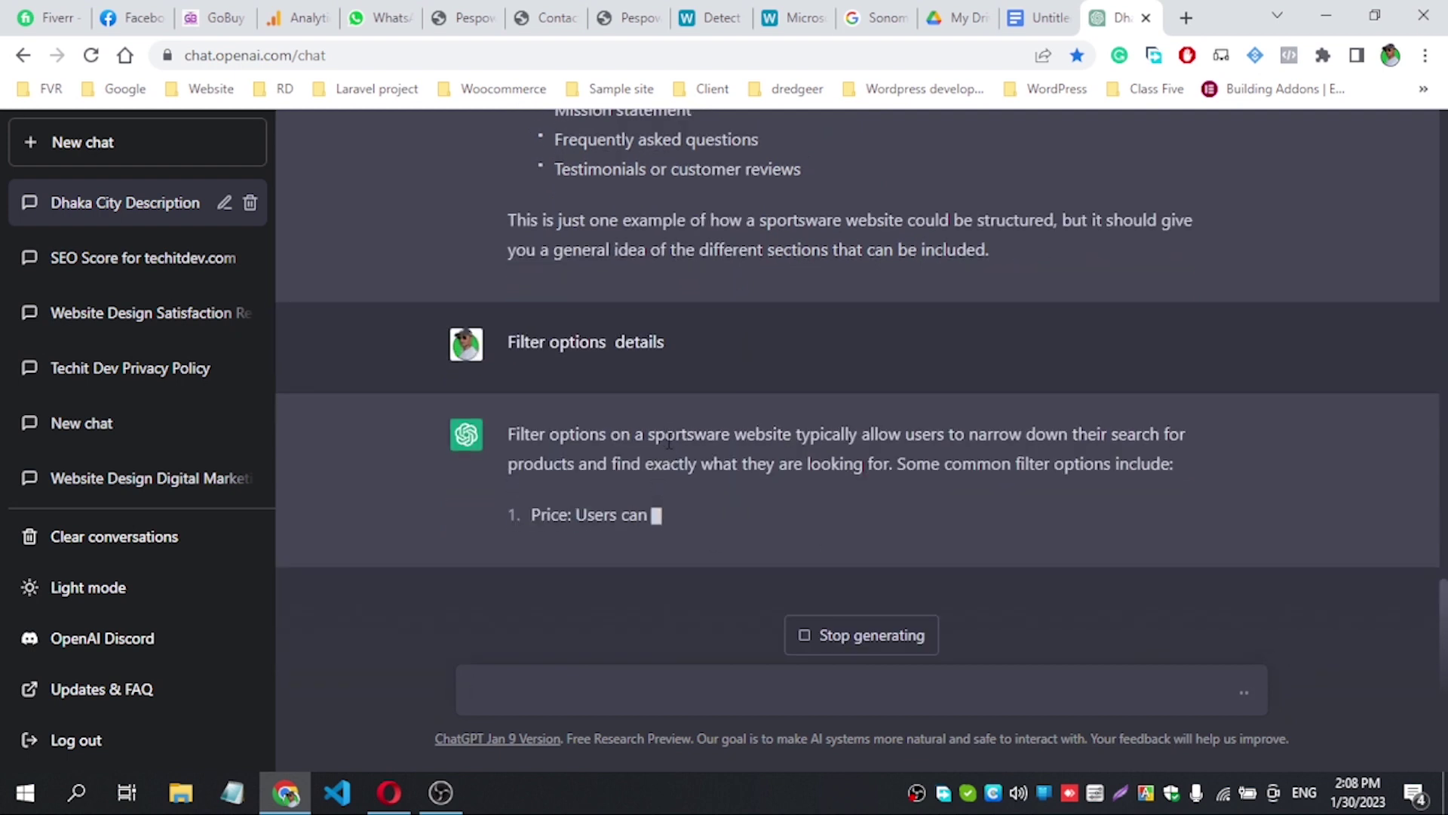
Check ChatGPT's filter options explanation and the hero image entry under Homepage in the Google Docs outline.
{"action": "left_click_drag", "start_coordinate": [665, 436], "coordinate": [757, 436]}
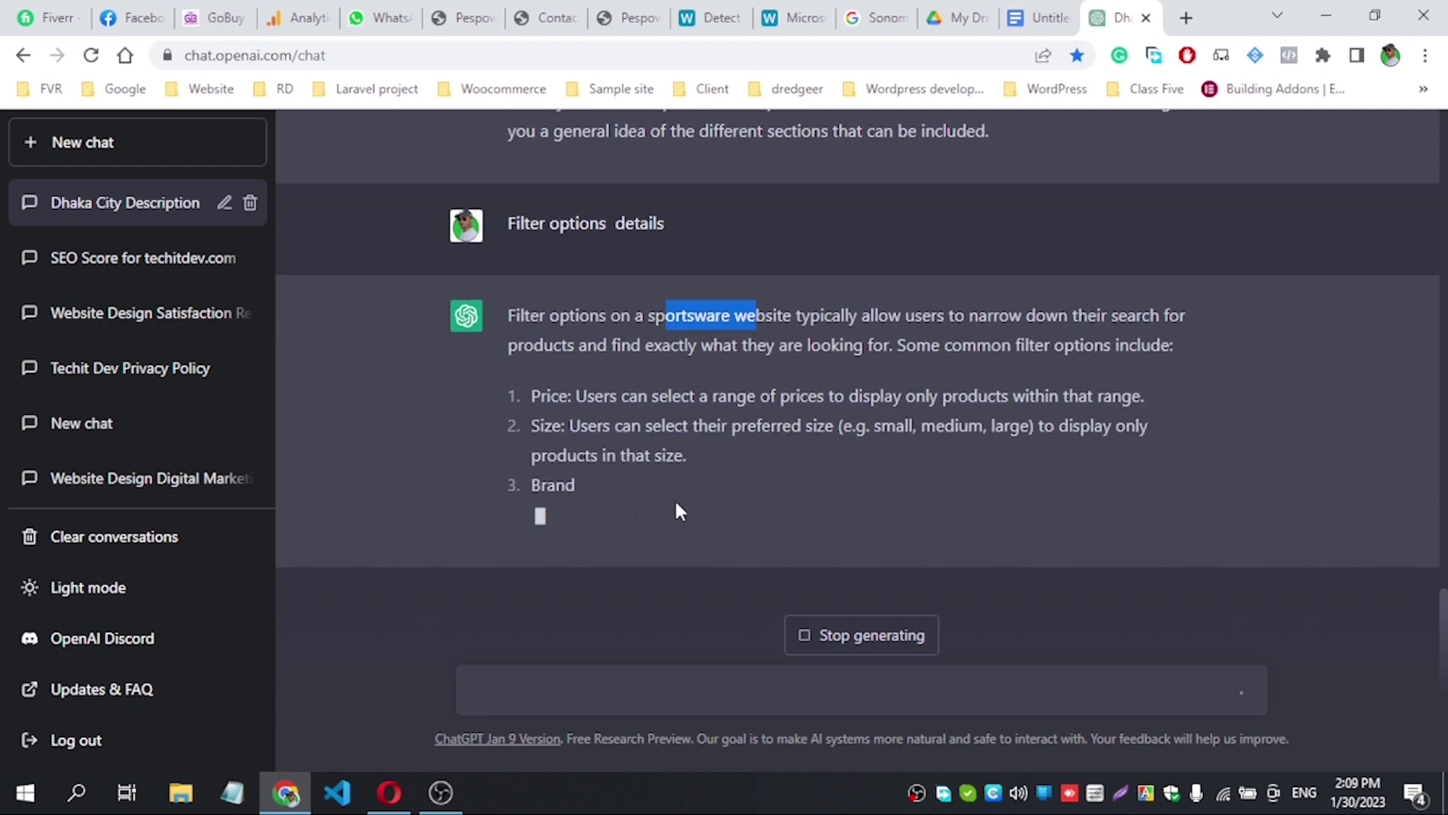
{"action": "left_click", "coordinate": [1039, 18]}
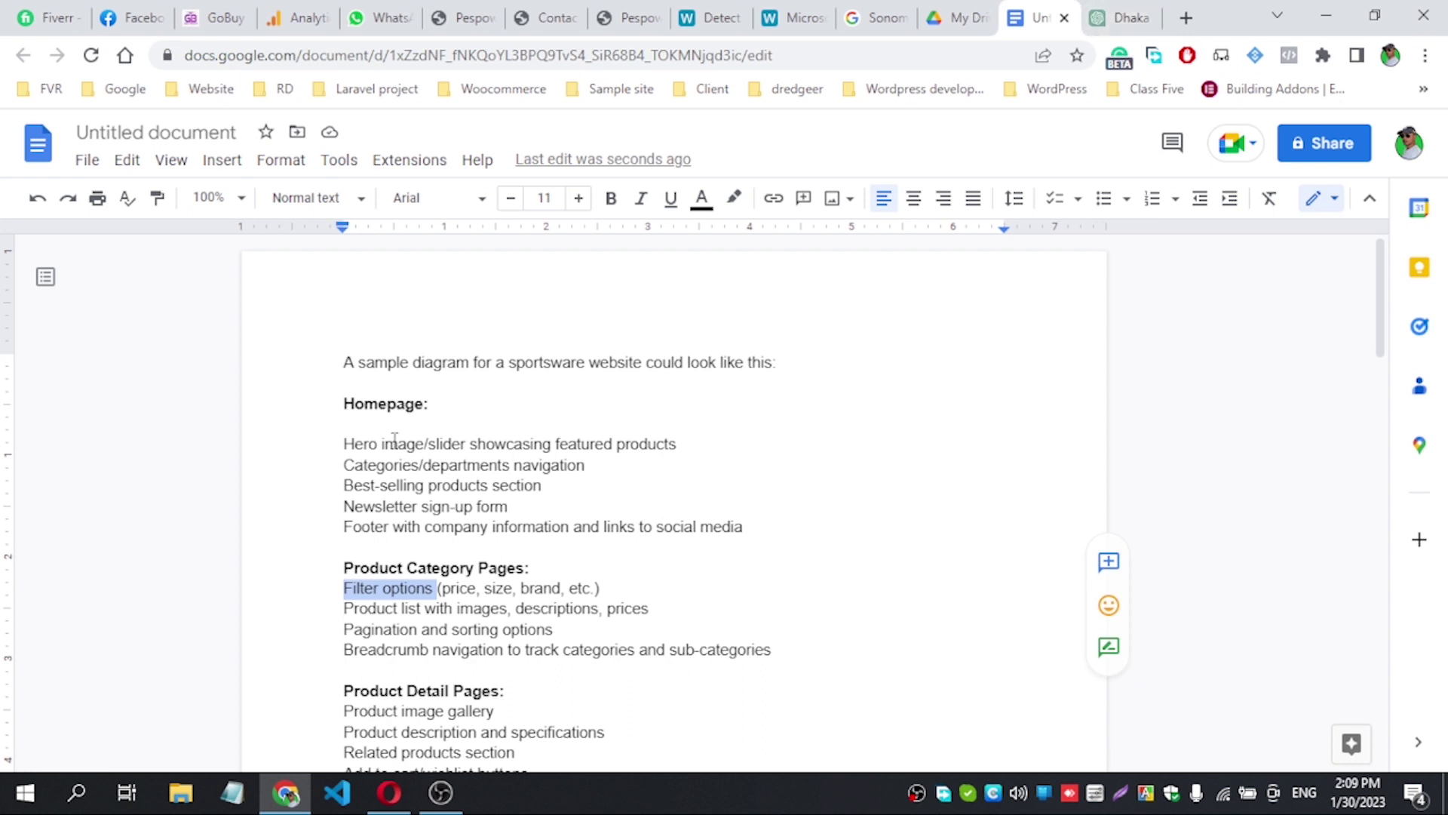
{"action": "left_click_drag", "start_coordinate": [343, 444], "coordinate": [437, 443]}
{"action": "left_click", "coordinate": [345, 423]}
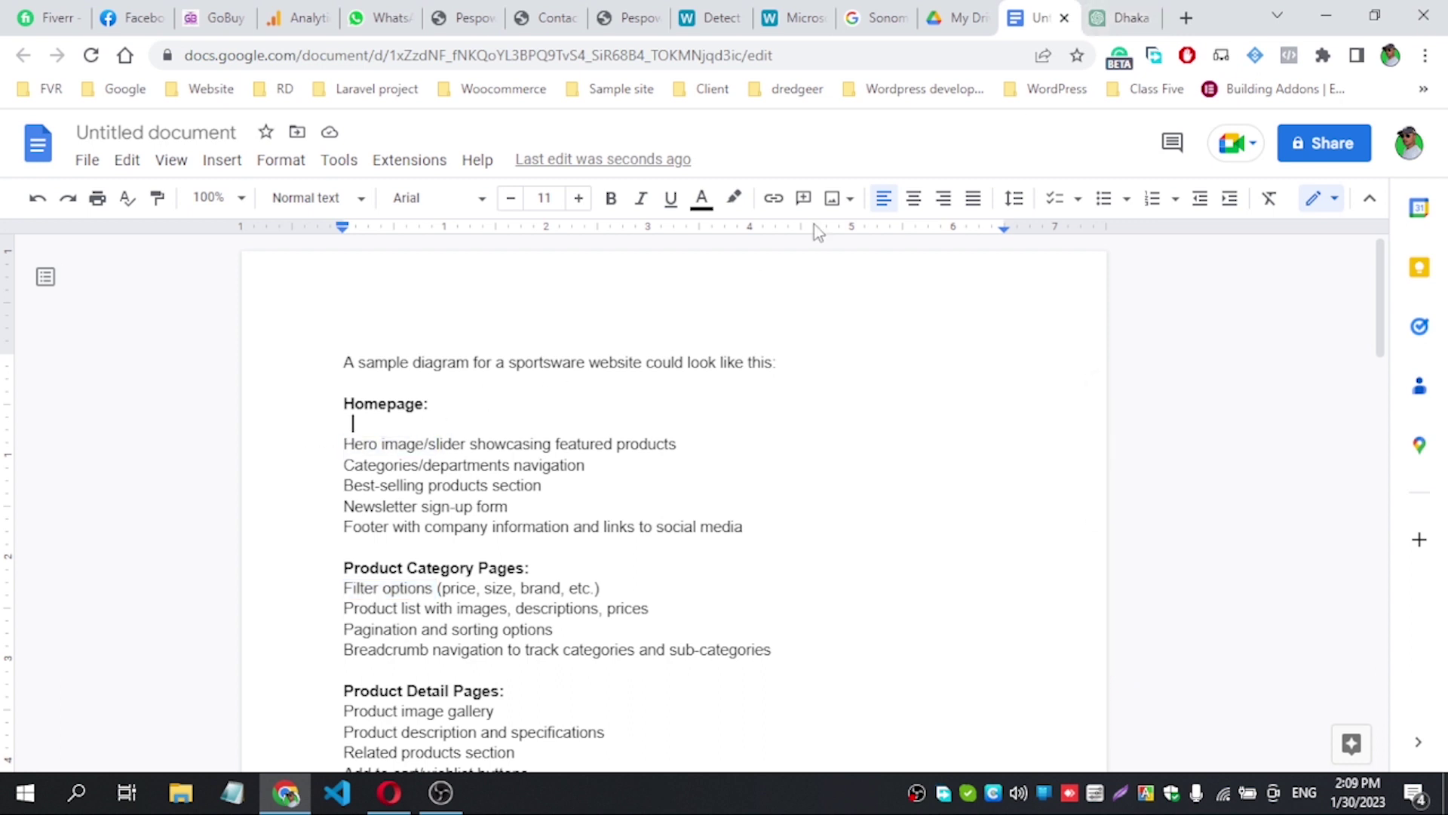
{"action": "left_click", "coordinate": [1129, 15]}
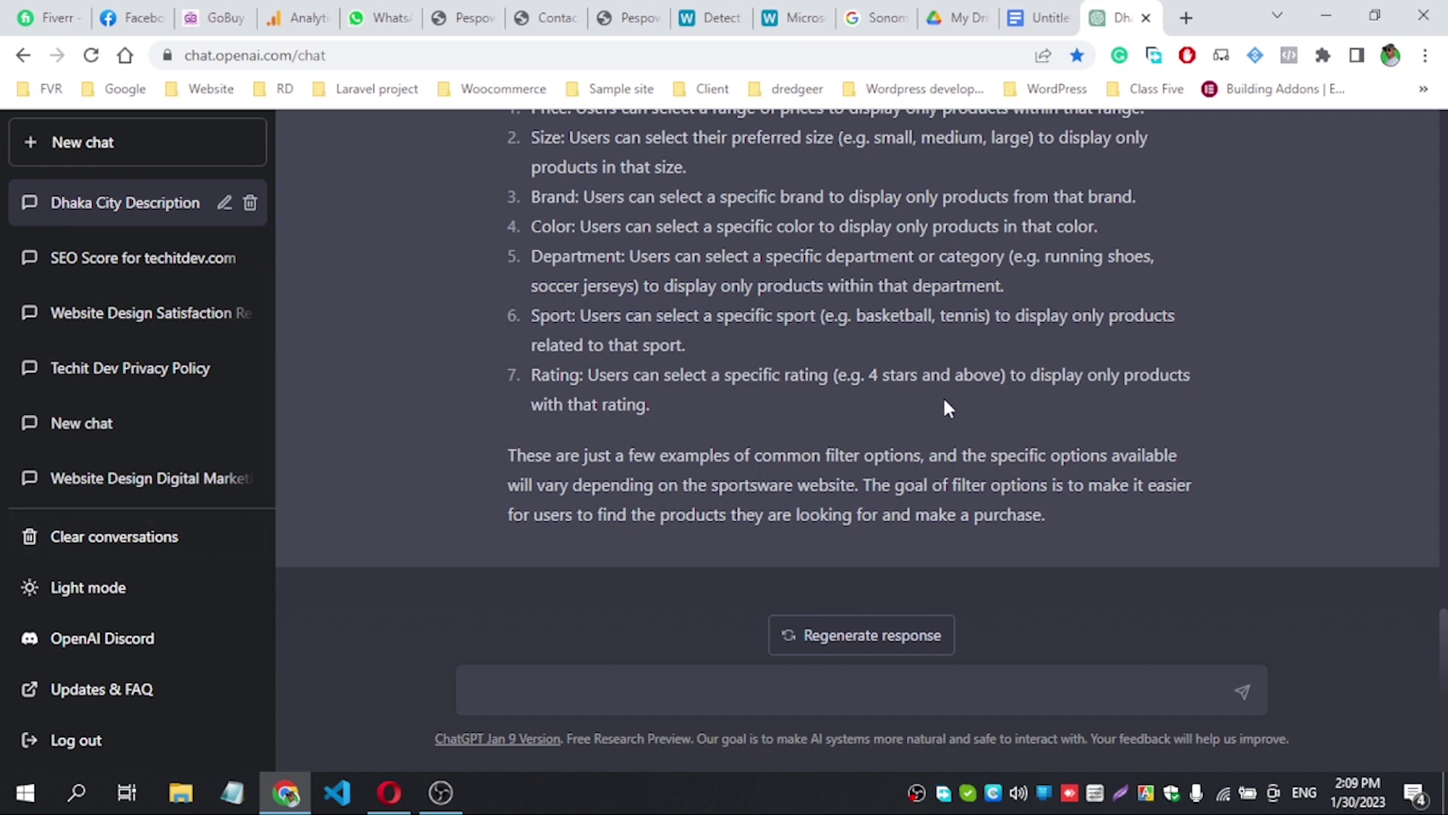
Copy "Hero image" from the Homepage section of the Google Docs outline and ask ChatGPT for "Hero image deatils".
{"action": "left_click", "coordinate": [1044, 17]}
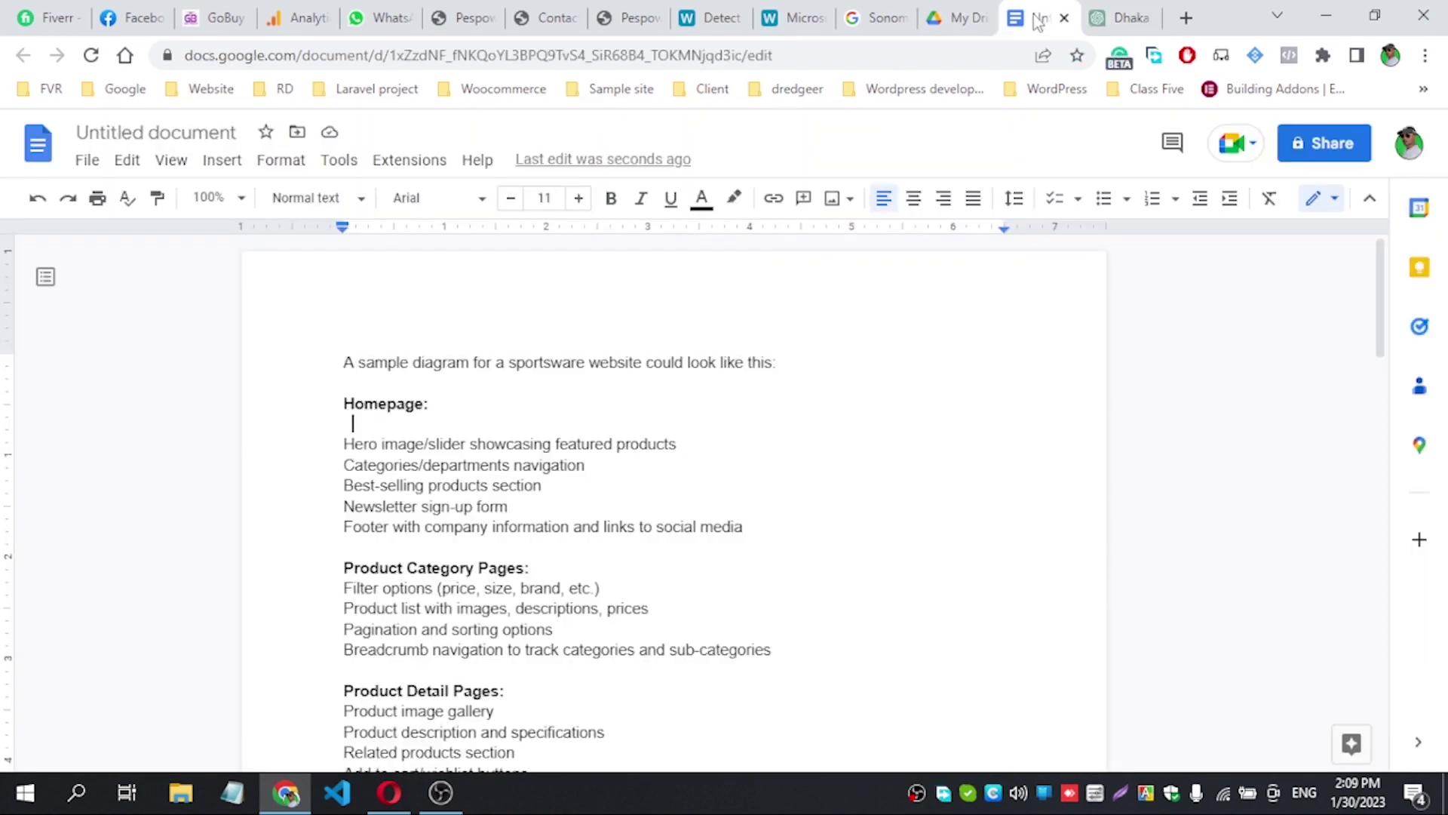
{"action": "left_click_drag", "start_coordinate": [343, 443], "coordinate": [424, 444]}
{"action": "key", "text": "ctrl+c"}
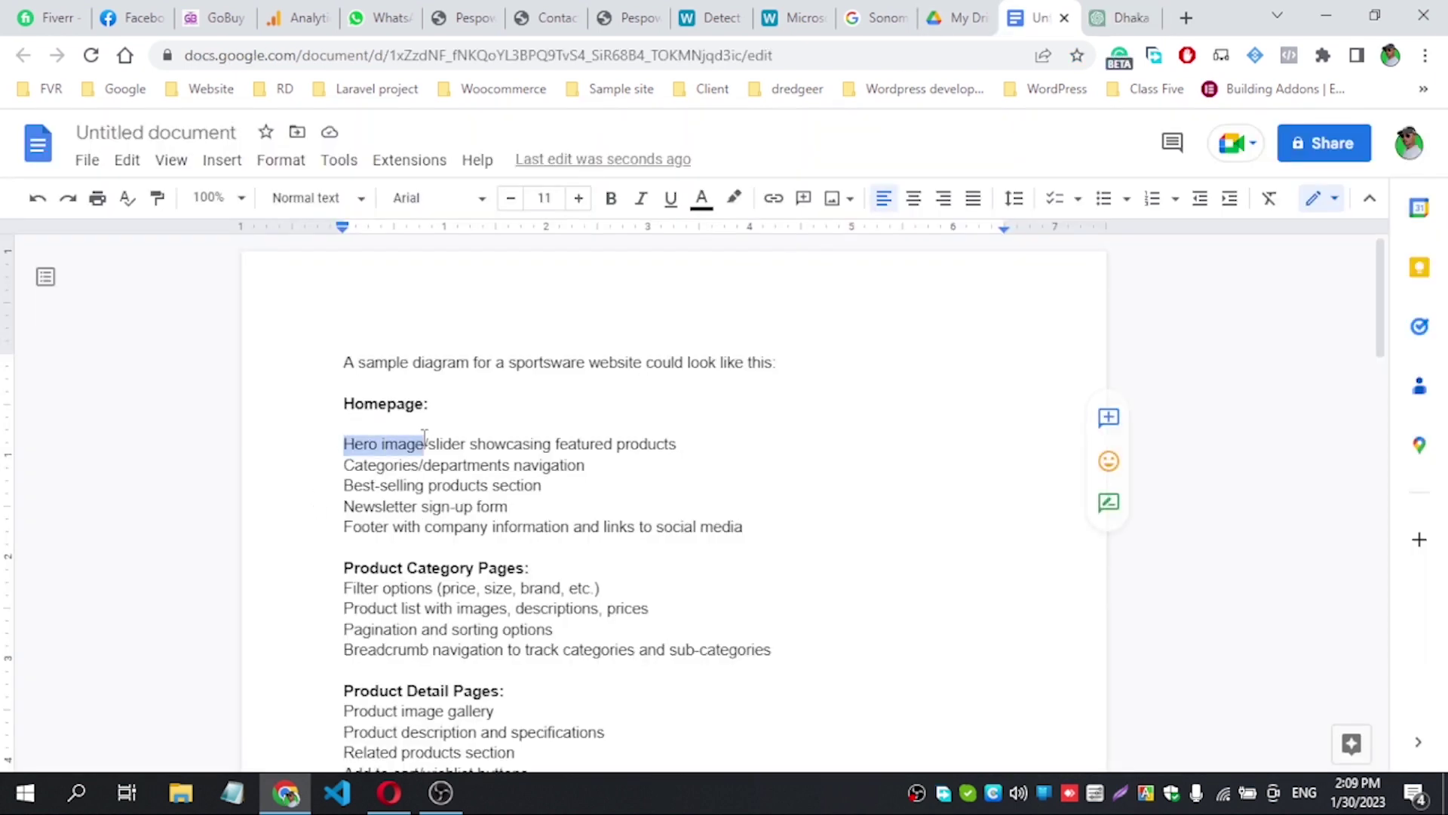
{"action": "left_click", "coordinate": [1093, 15]}
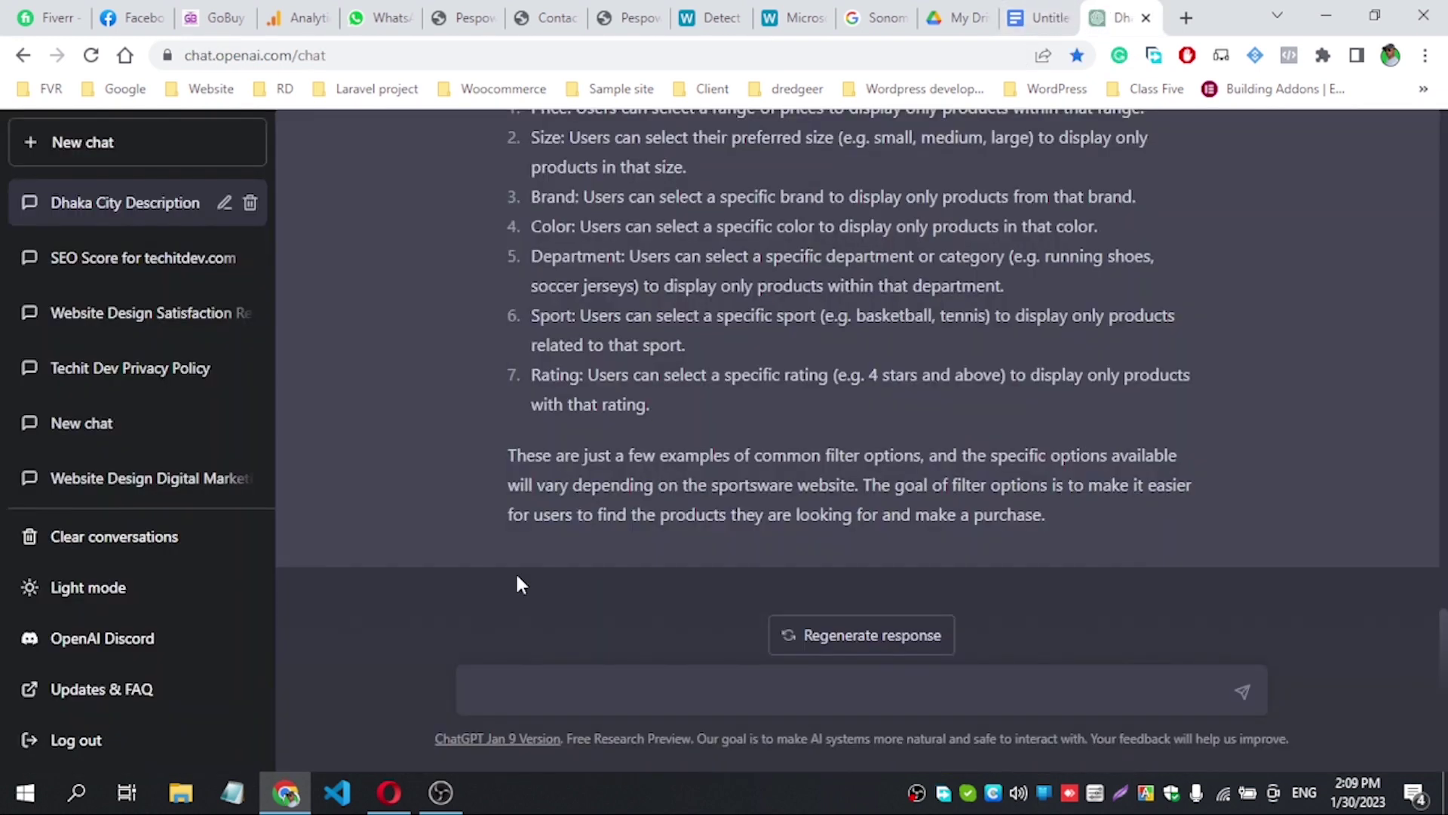
{"action": "left_click", "coordinate": [501, 687]}
{"action": "key", "text": "ctrl+v"}
{"action": "type", "text": "d"}
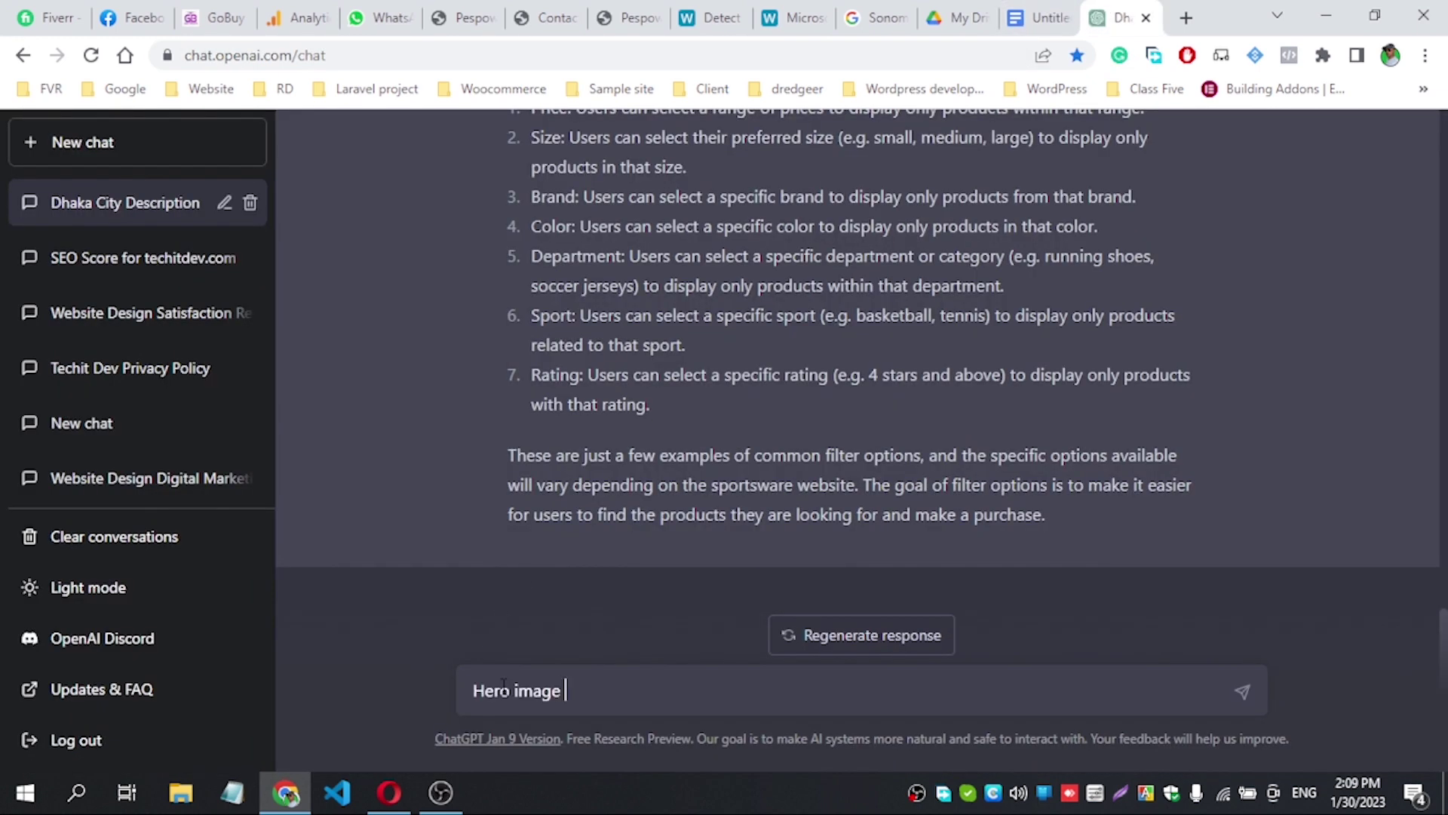
{"action": "type", "text": "eatils"}
{"action": "key", "text": "Return"}
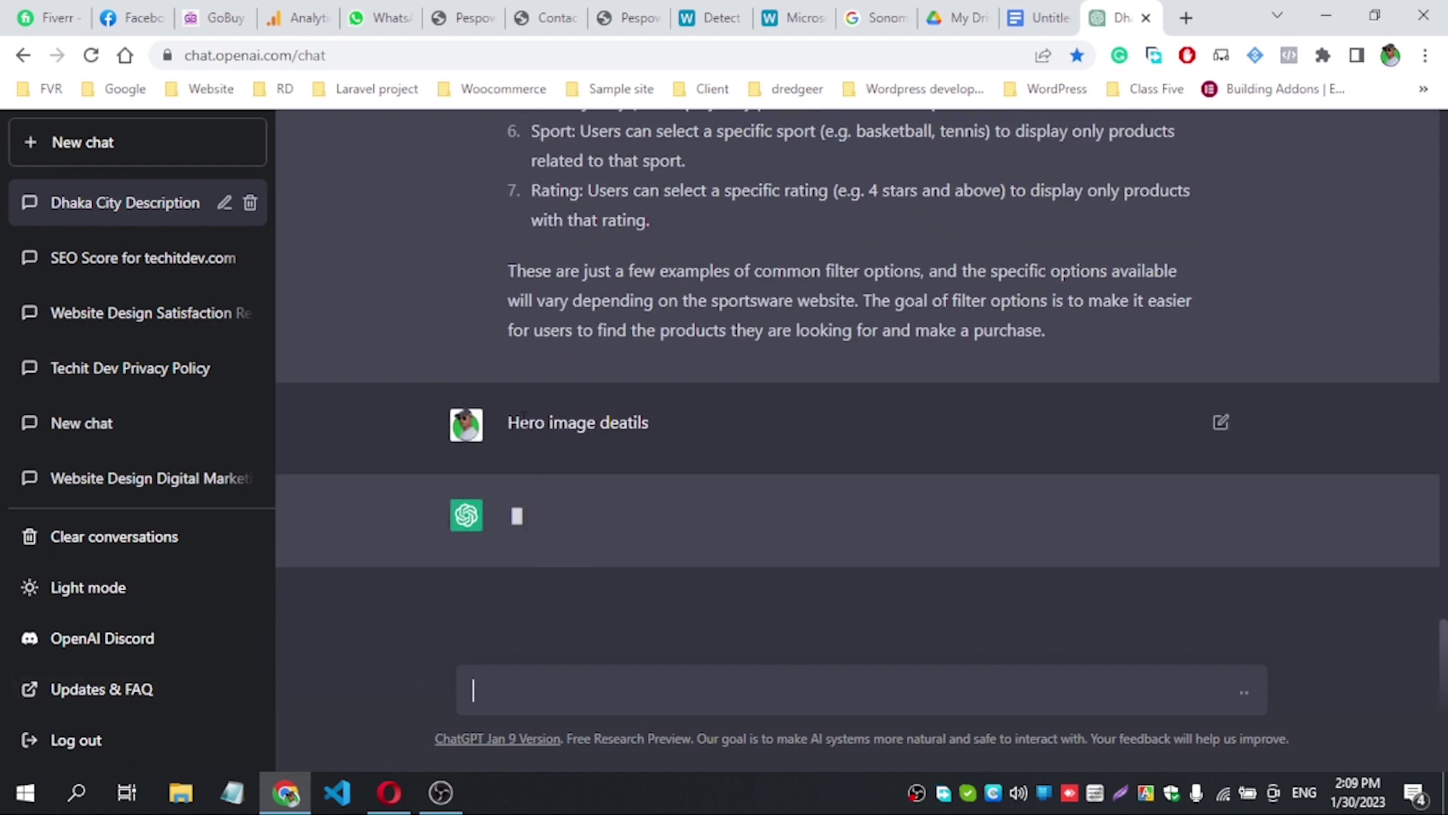
Review ChatGPT's hero image explanation, including the call-to-action wording and the closing advice on desktop and mobile optimization.
{"action": "left_click_drag", "start_coordinate": [528, 423], "coordinate": [662, 411]}
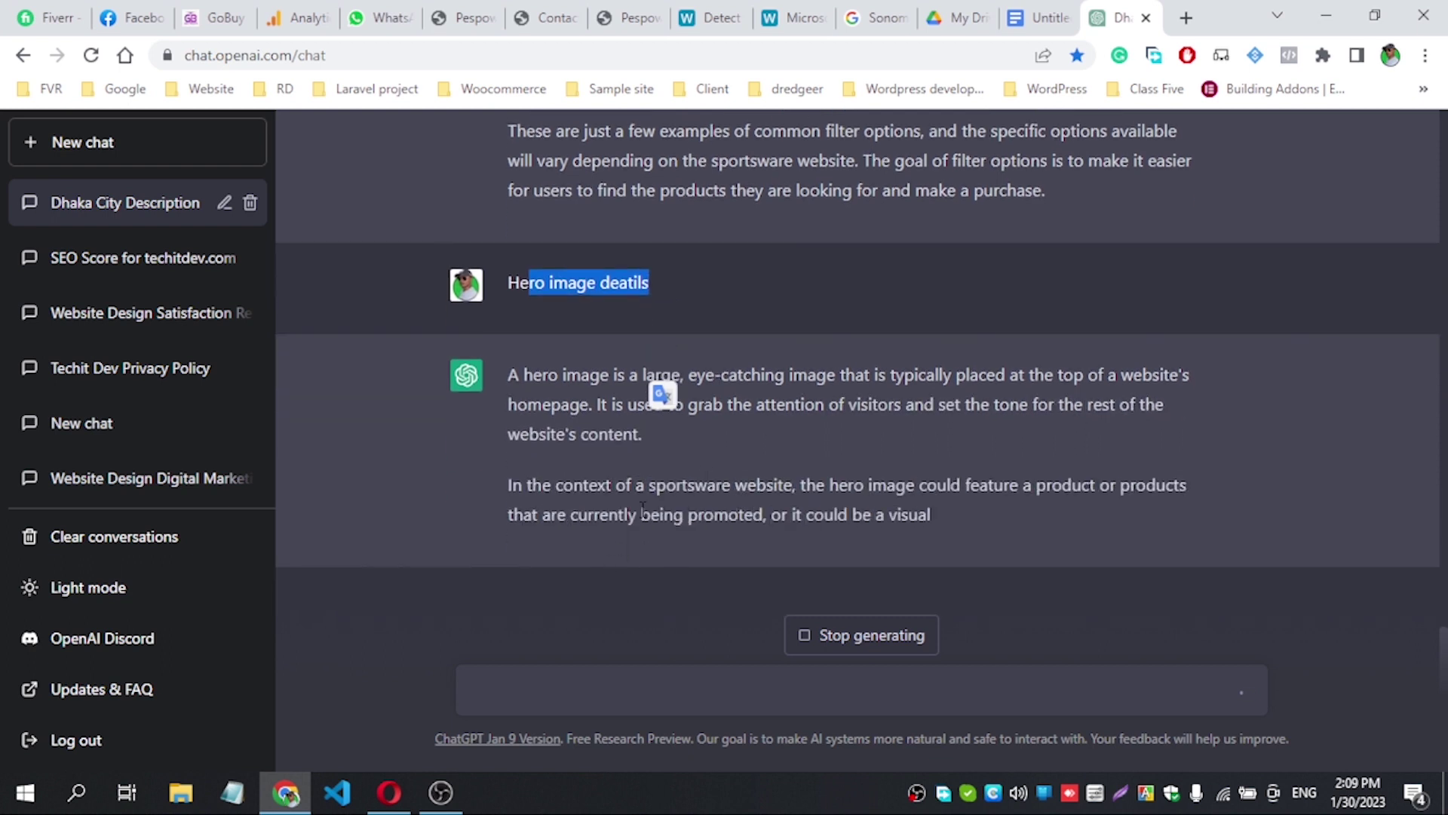
{"action": "left_click", "coordinate": [627, 296]}
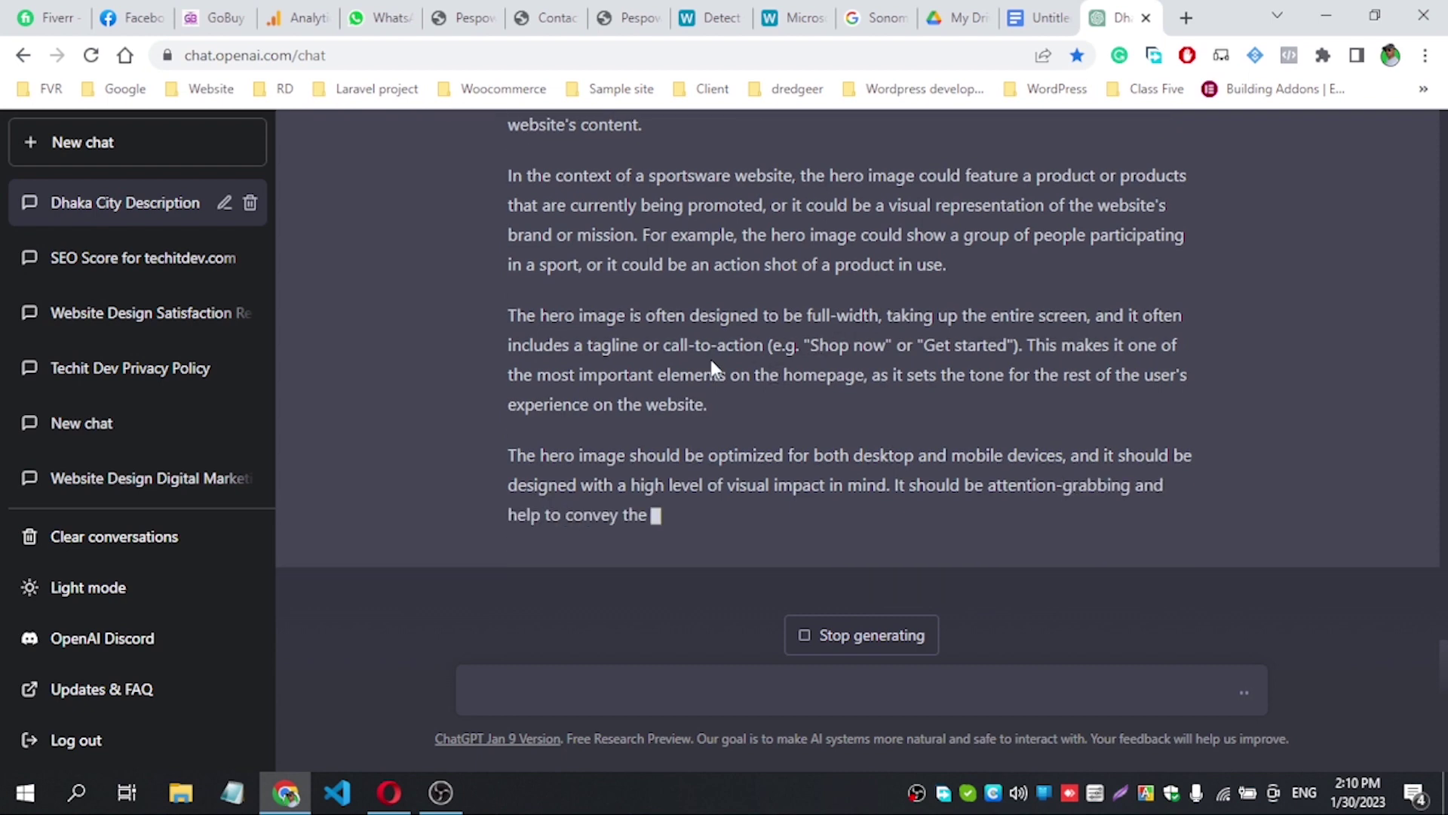
{"action": "left_click_drag", "start_coordinate": [662, 347], "coordinate": [763, 347]}
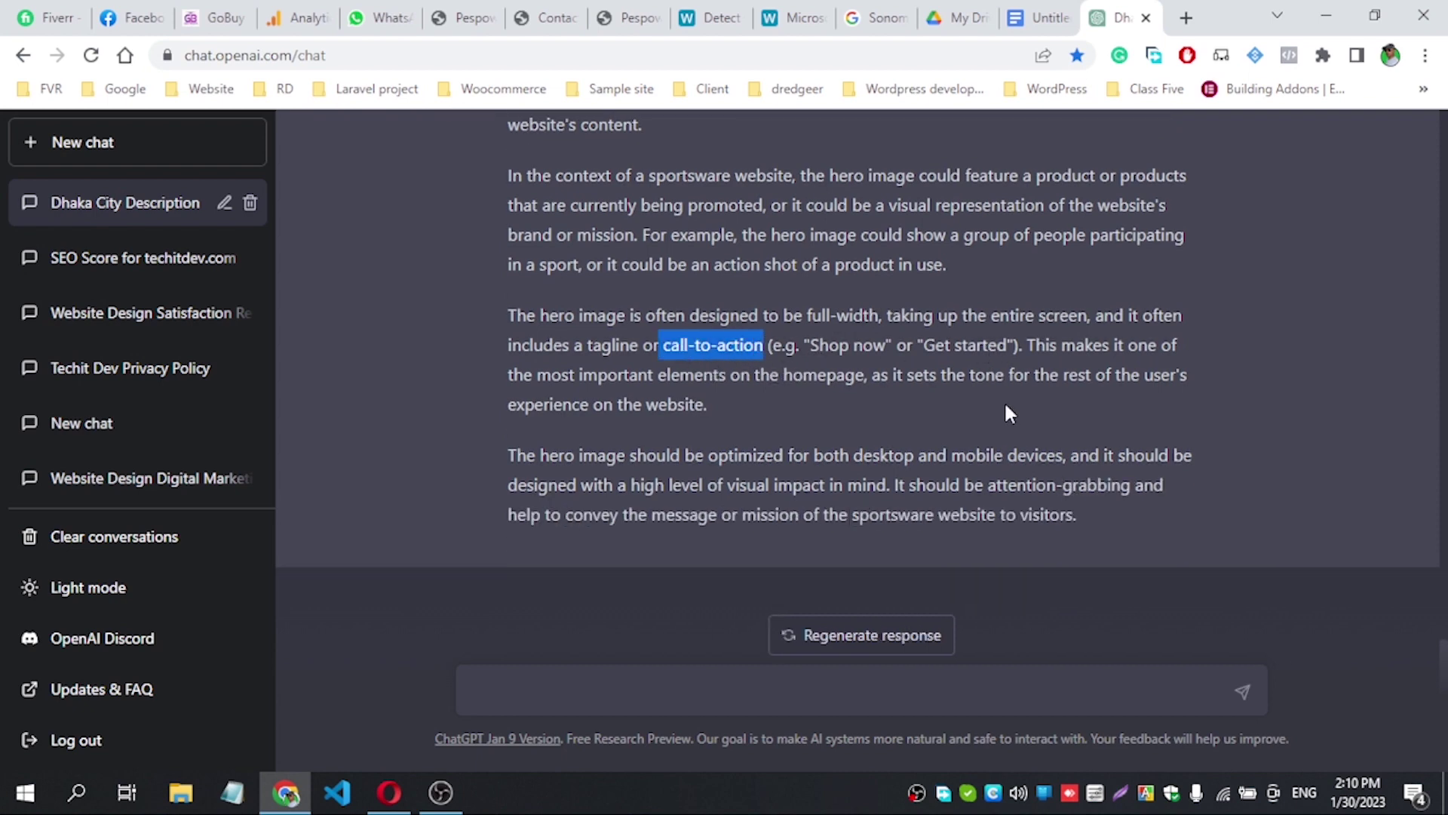
{"action": "scroll", "coordinate": [802, 504], "scroll_direction": "up", "scroll_amount": 1}
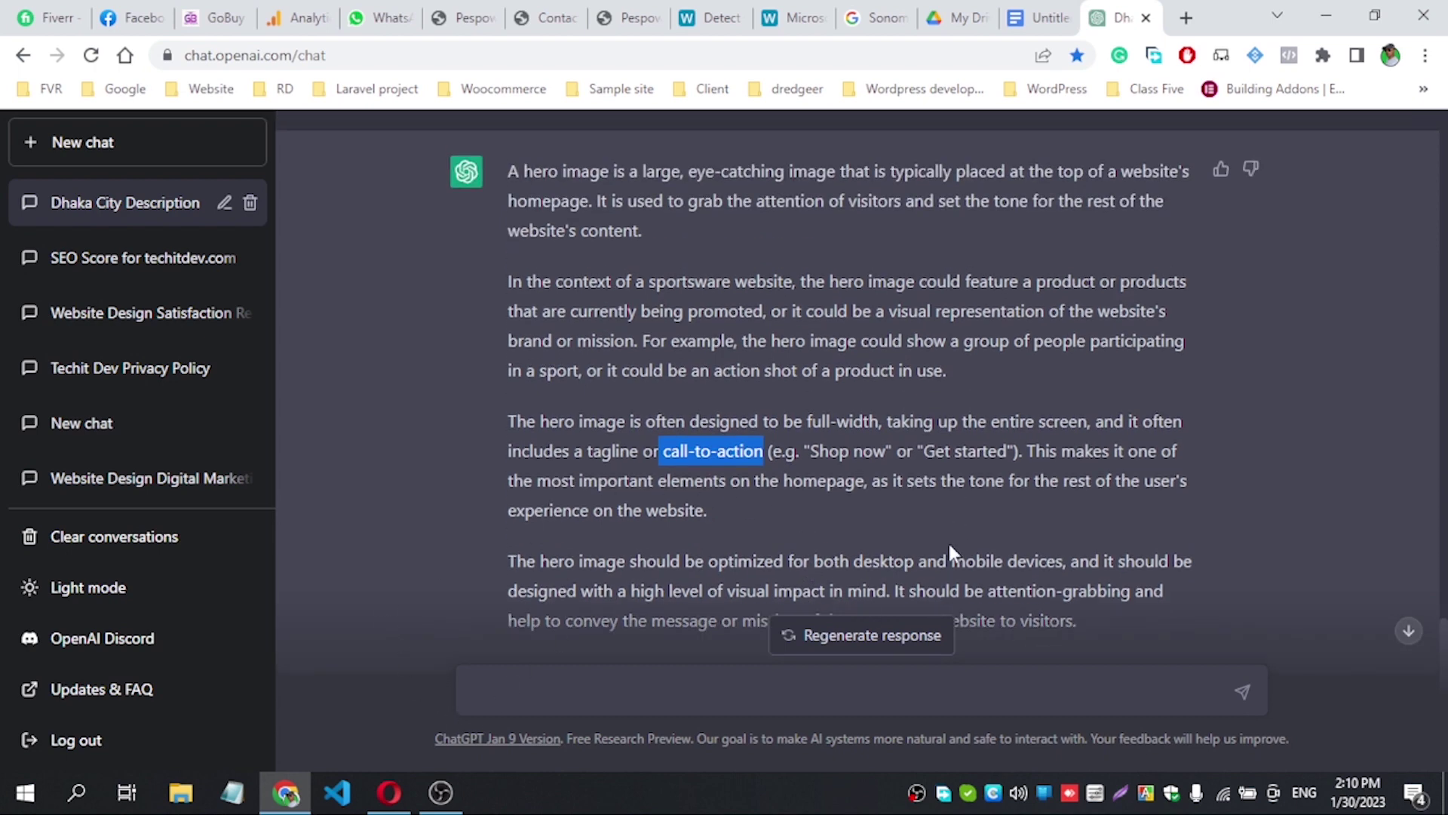
{"action": "scroll", "coordinate": [949, 546], "scroll_direction": "down", "scroll_amount": 1}
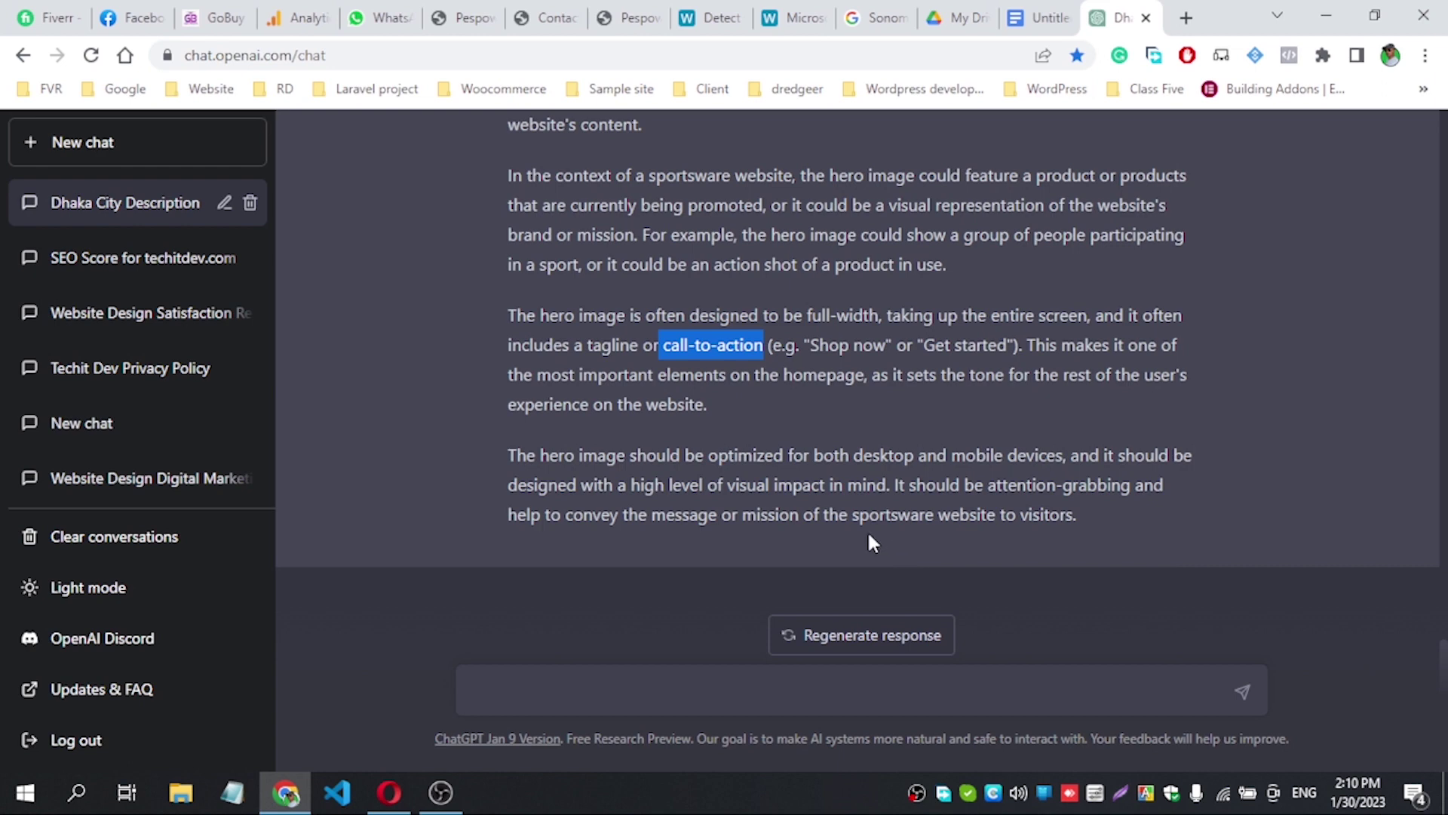
{"action": "scroll", "coordinate": [870, 541], "scroll_direction": "up", "scroll_amount": 4}
{"action": "scroll", "coordinate": [810, 526], "scroll_direction": "down", "scroll_amount": 4}
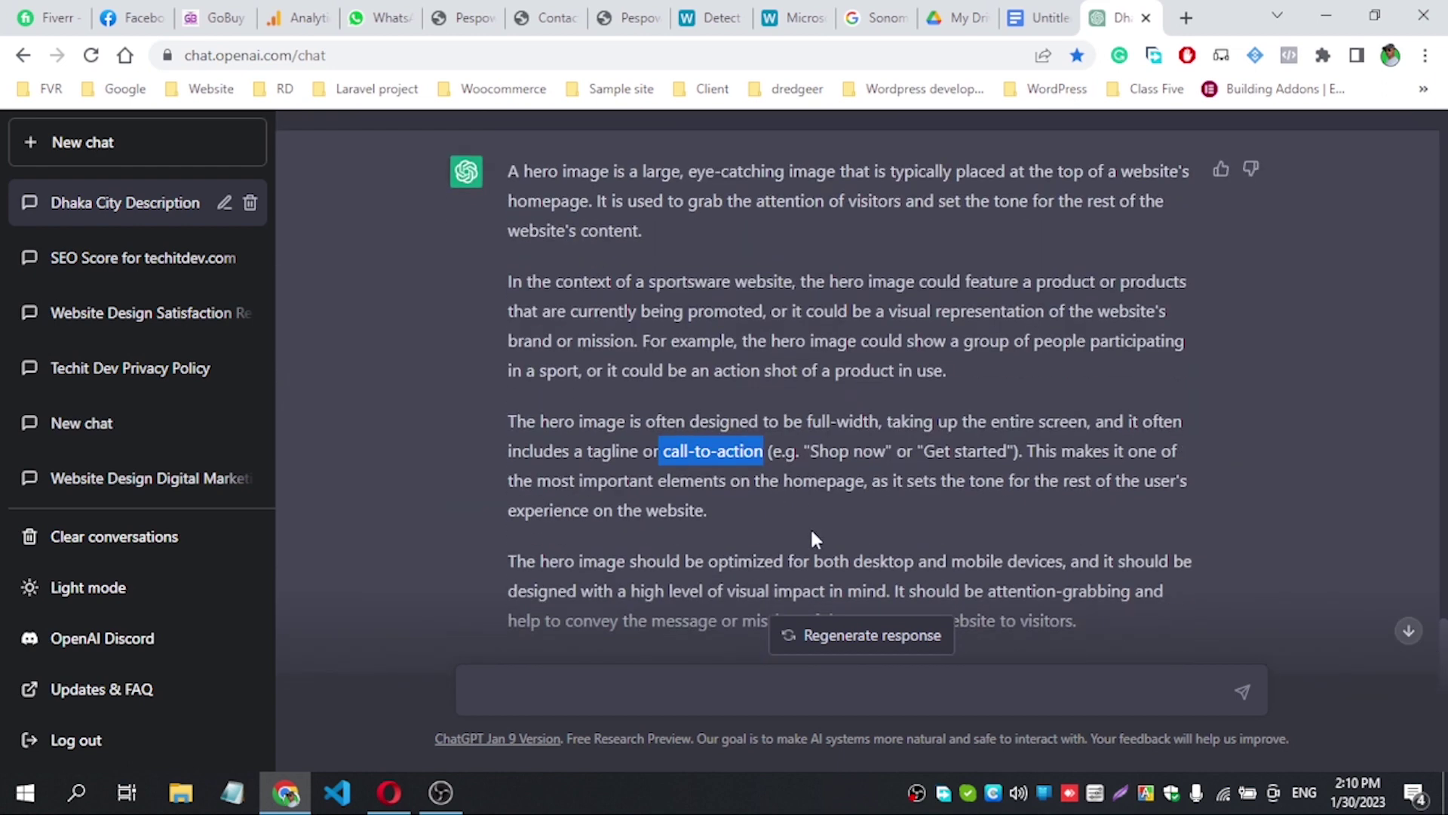
{"action": "left_click", "coordinate": [1075, 520]}
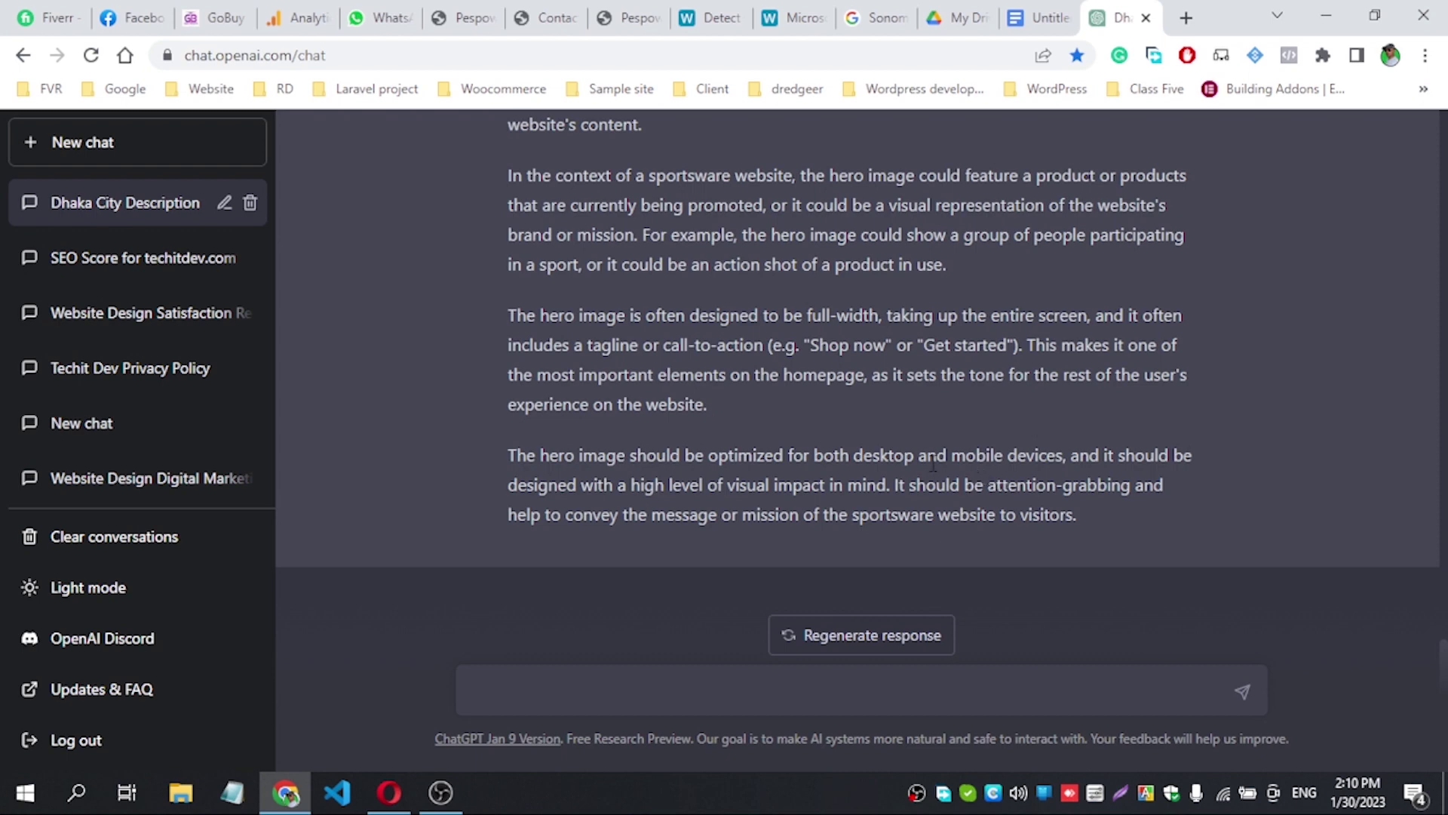
Ask ChatGPT to "write a facebook post about foatware company".
{"action": "left_click", "coordinate": [682, 685]}
{"action": "type", "text": "write a "}
{"action": "type", "text": "post"}
{"action": "key", "text": "Left"}
{"action": "key", "text": "Left"}
{"action": "key", "text": "Left"}
{"action": "key", "text": "Left"}
{"action": "type", "text": "faceboo"}
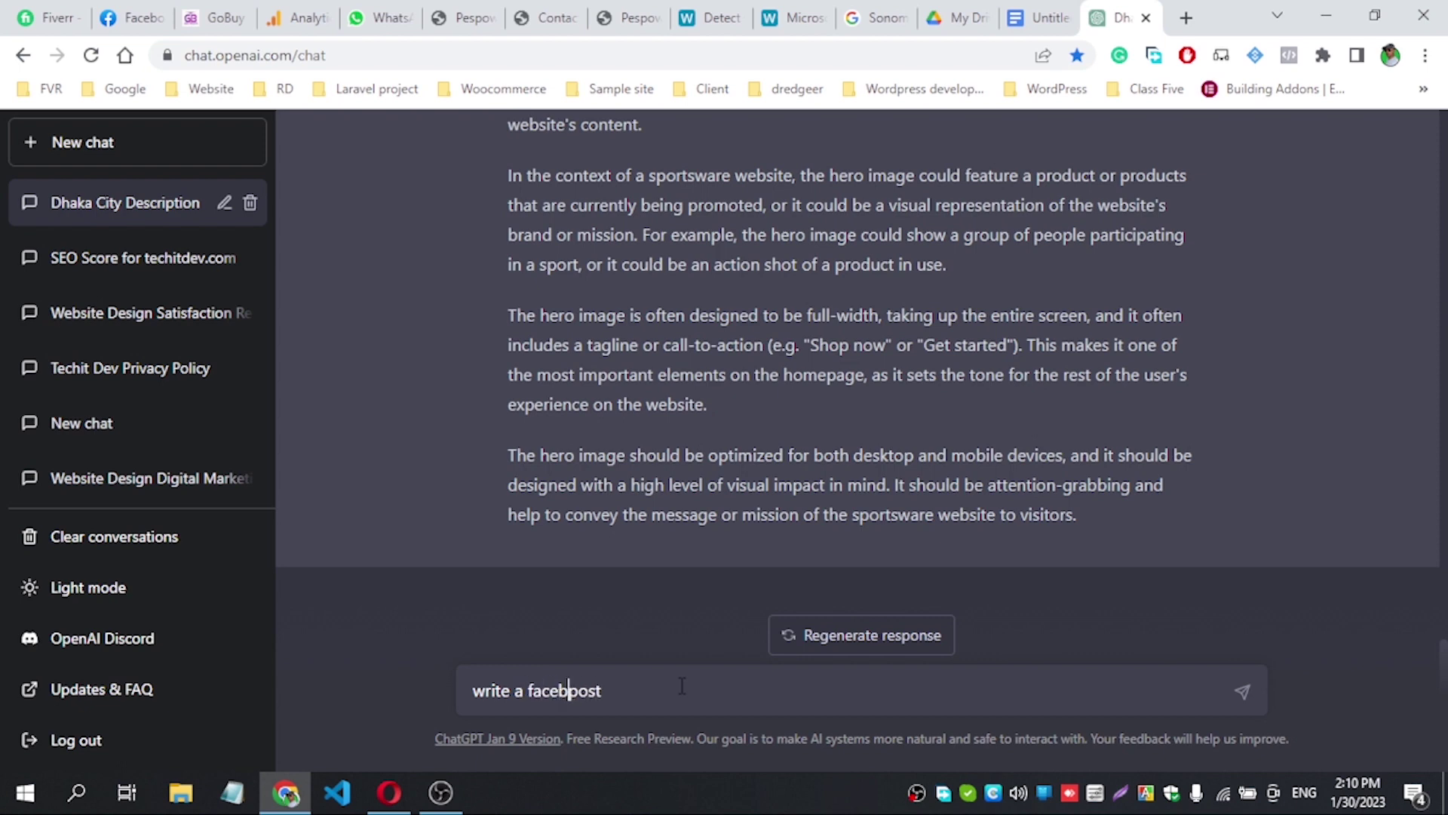
{"action": "type", "text": "k"}
{"action": "key", "text": "Right"}
{"action": "key", "text": "Right"}
{"action": "key", "text": "Right"}
{"action": "key", "text": "Right"}
{"action": "type", "text": "about "}
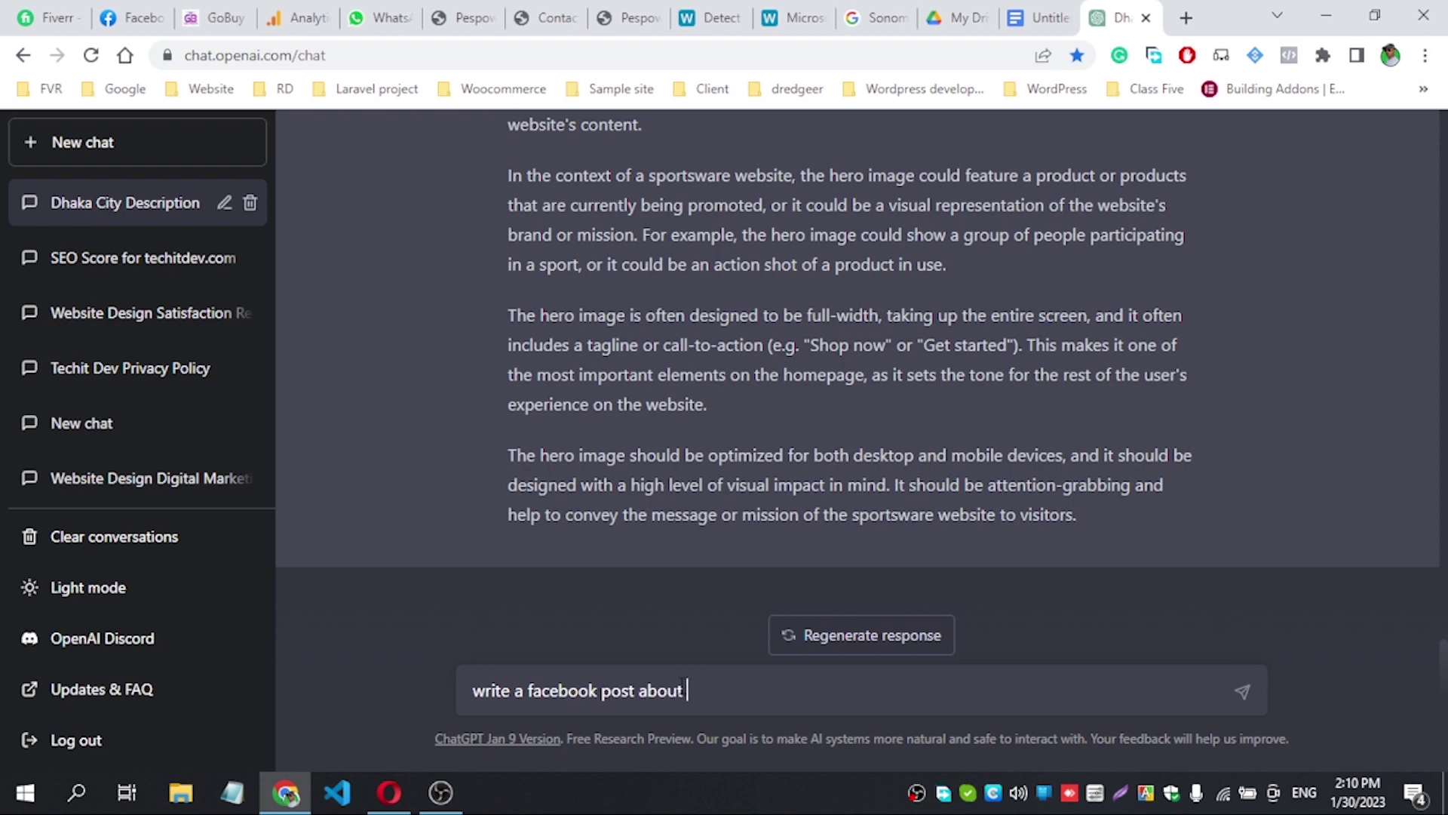
{"action": "type", "text": "foatware company"}
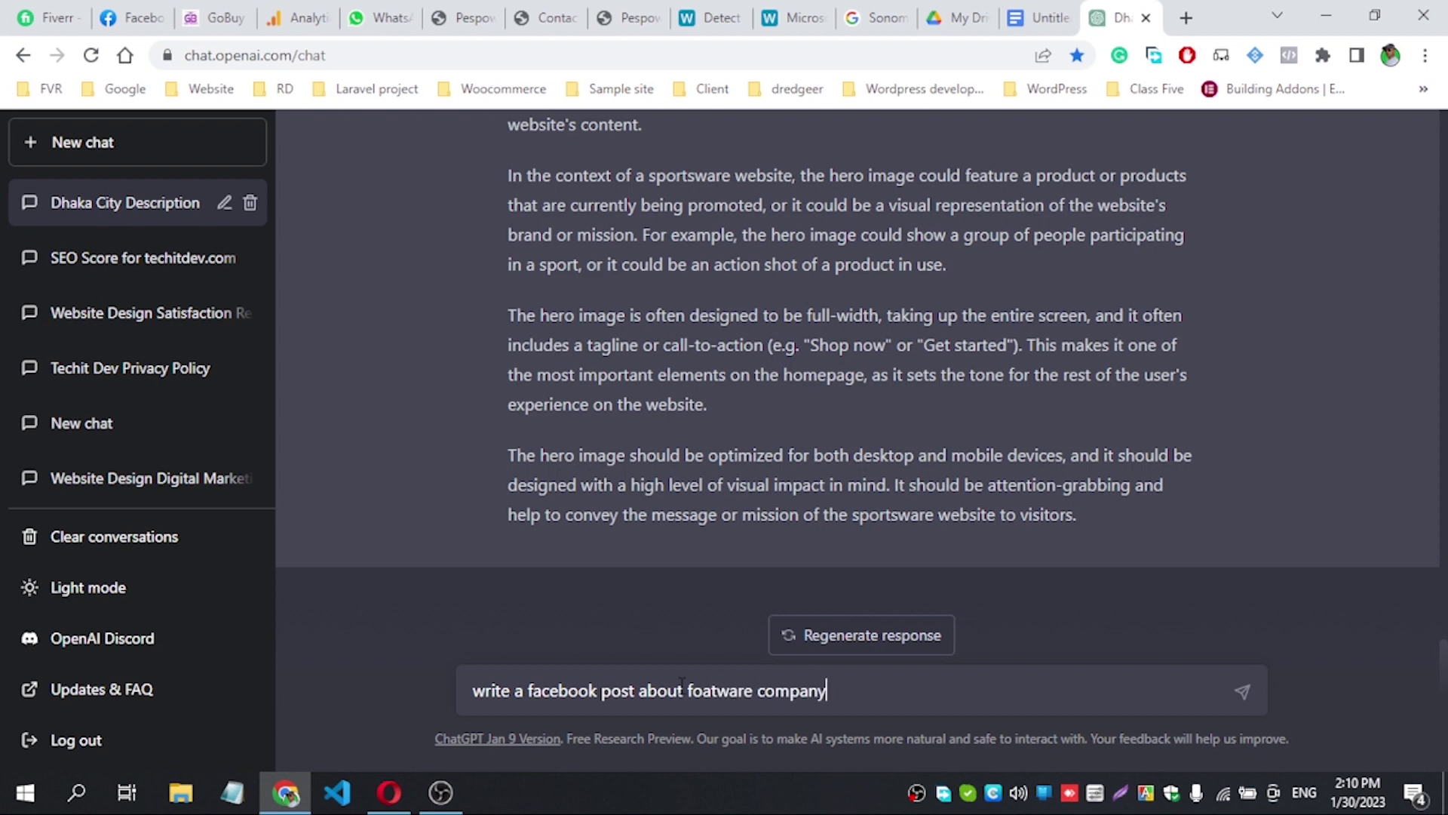
{"action": "key", "text": "Return"}
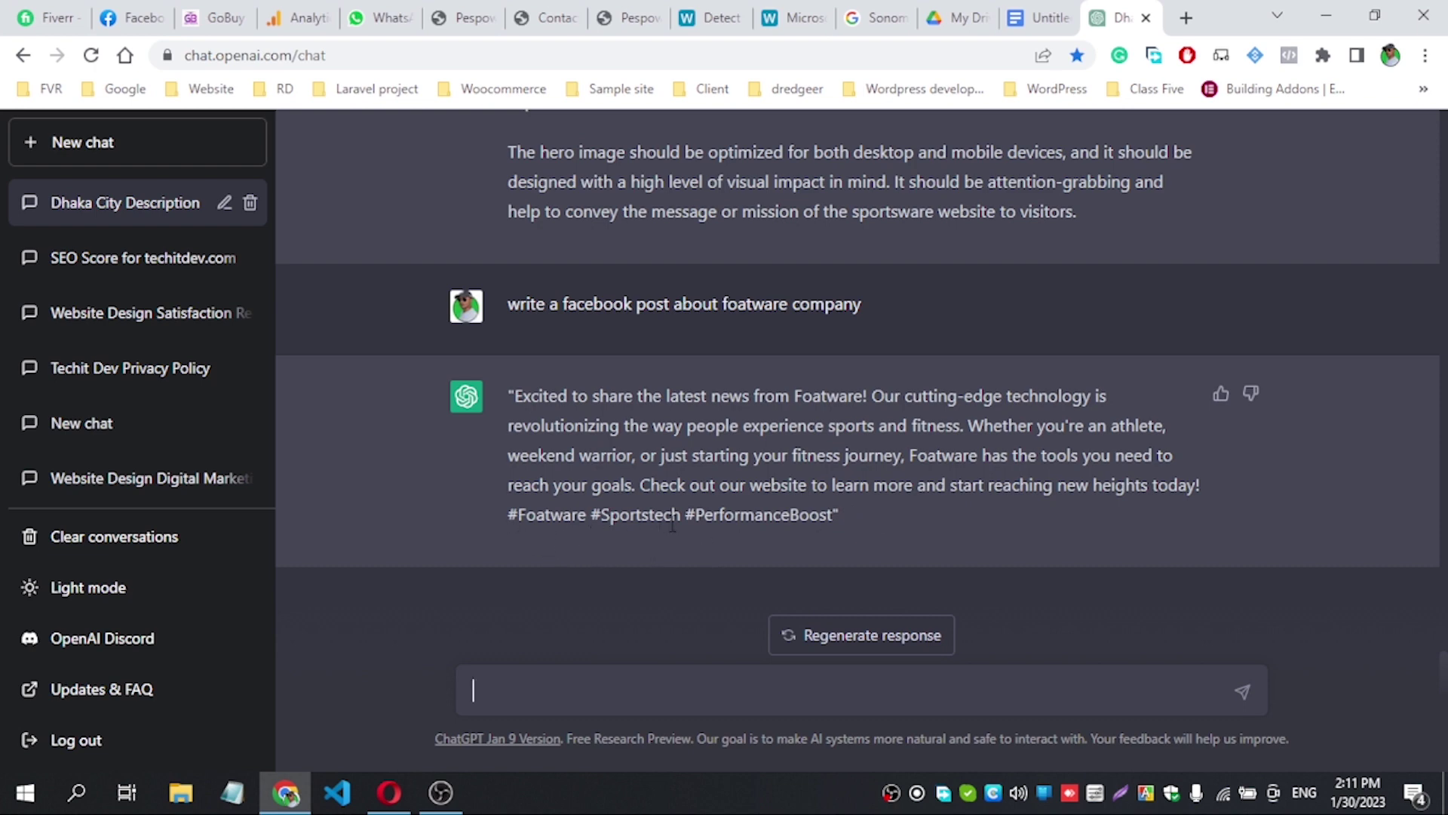
Examine the generated Facebook post, covering its hashtags, the full text and the wording about the fitness journey.
{"action": "left_click_drag", "start_coordinate": [890, 518], "coordinate": [507, 514]}
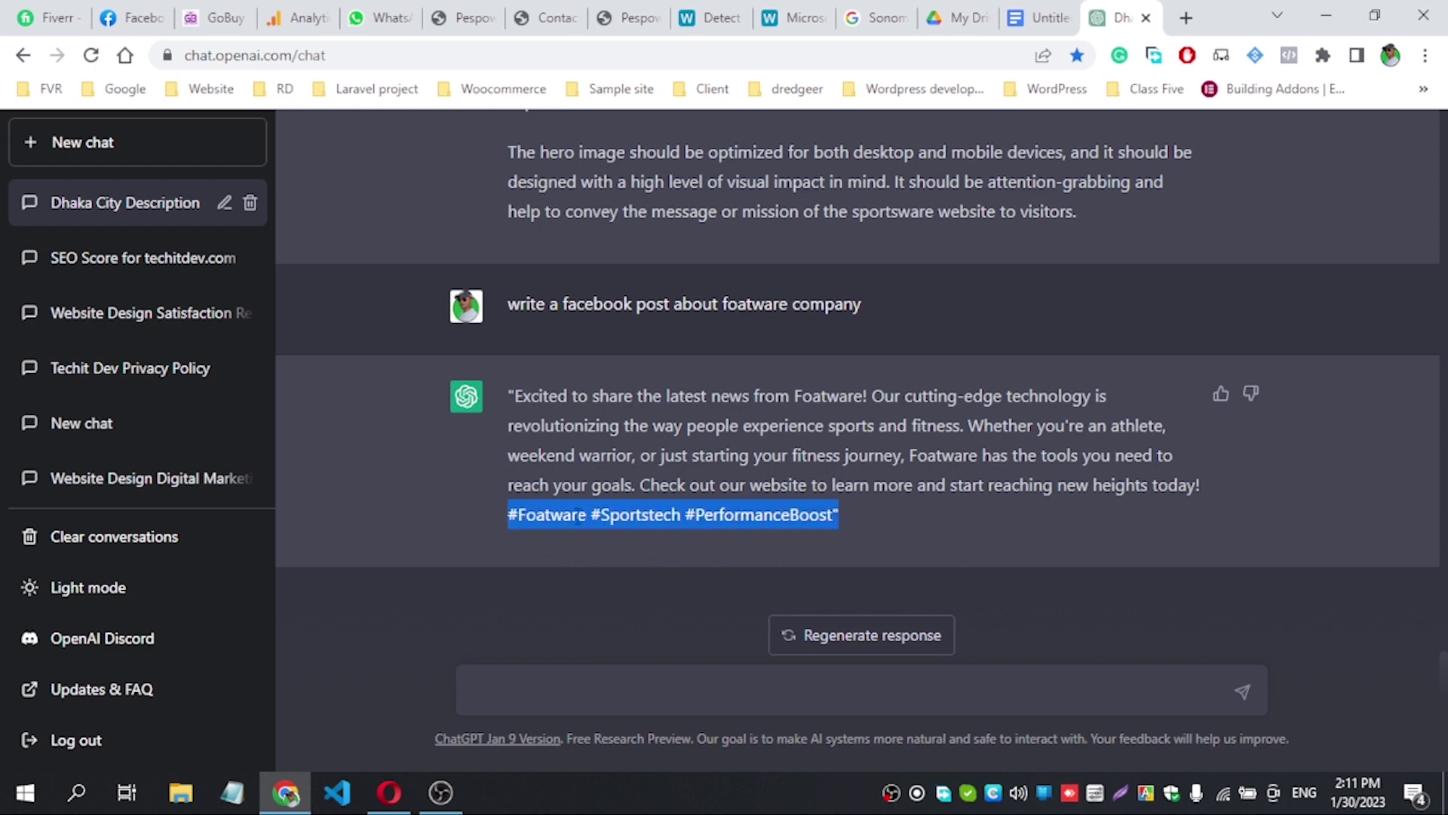
{"action": "left_click", "coordinate": [674, 486]}
{"action": "left_click_drag", "start_coordinate": [838, 511], "coordinate": [503, 388]}
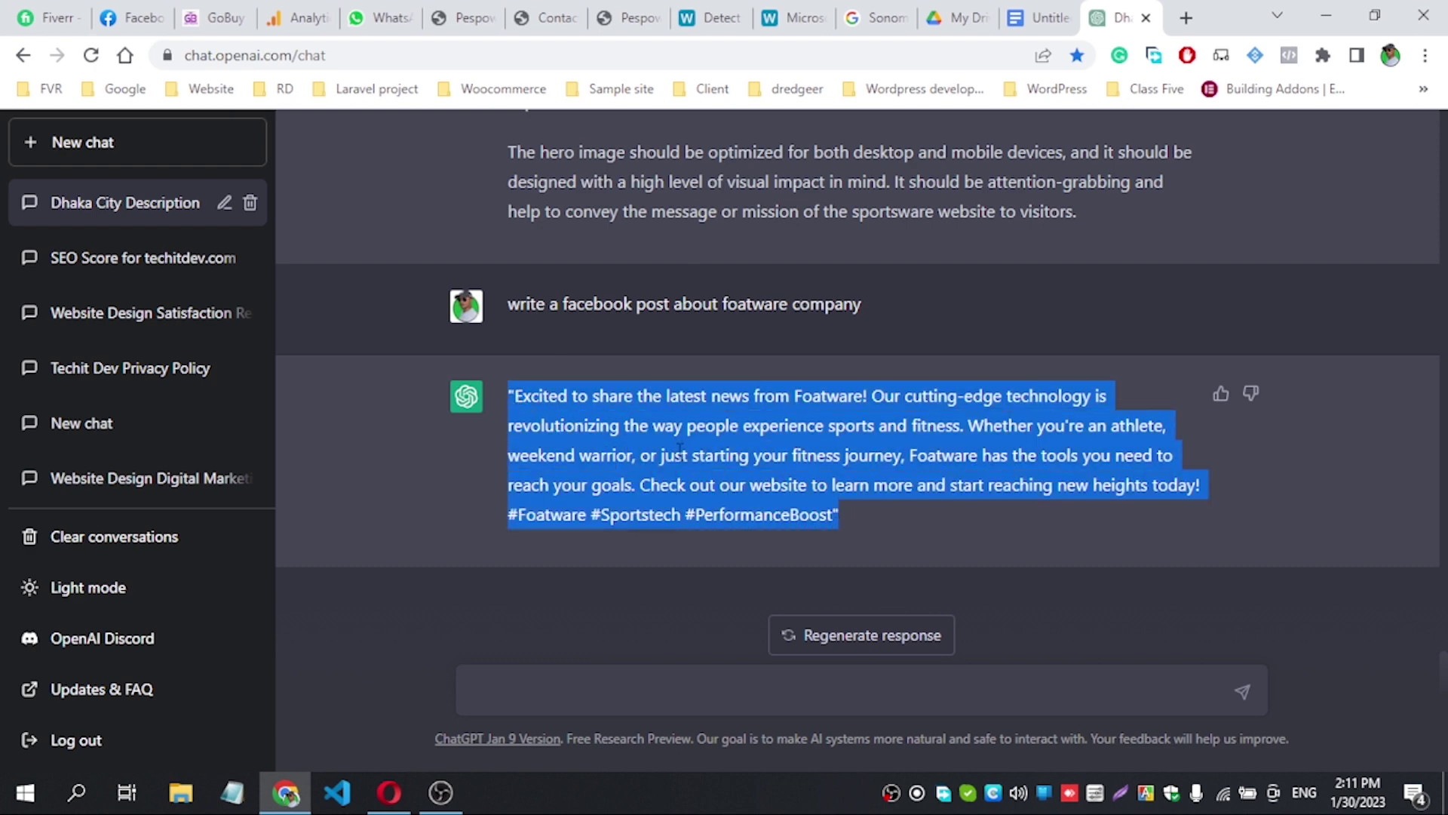
{"action": "left_click", "coordinate": [844, 510]}
{"action": "left_click_drag", "start_coordinate": [840, 510], "coordinate": [502, 394]}
{"action": "left_click", "coordinate": [838, 516]}
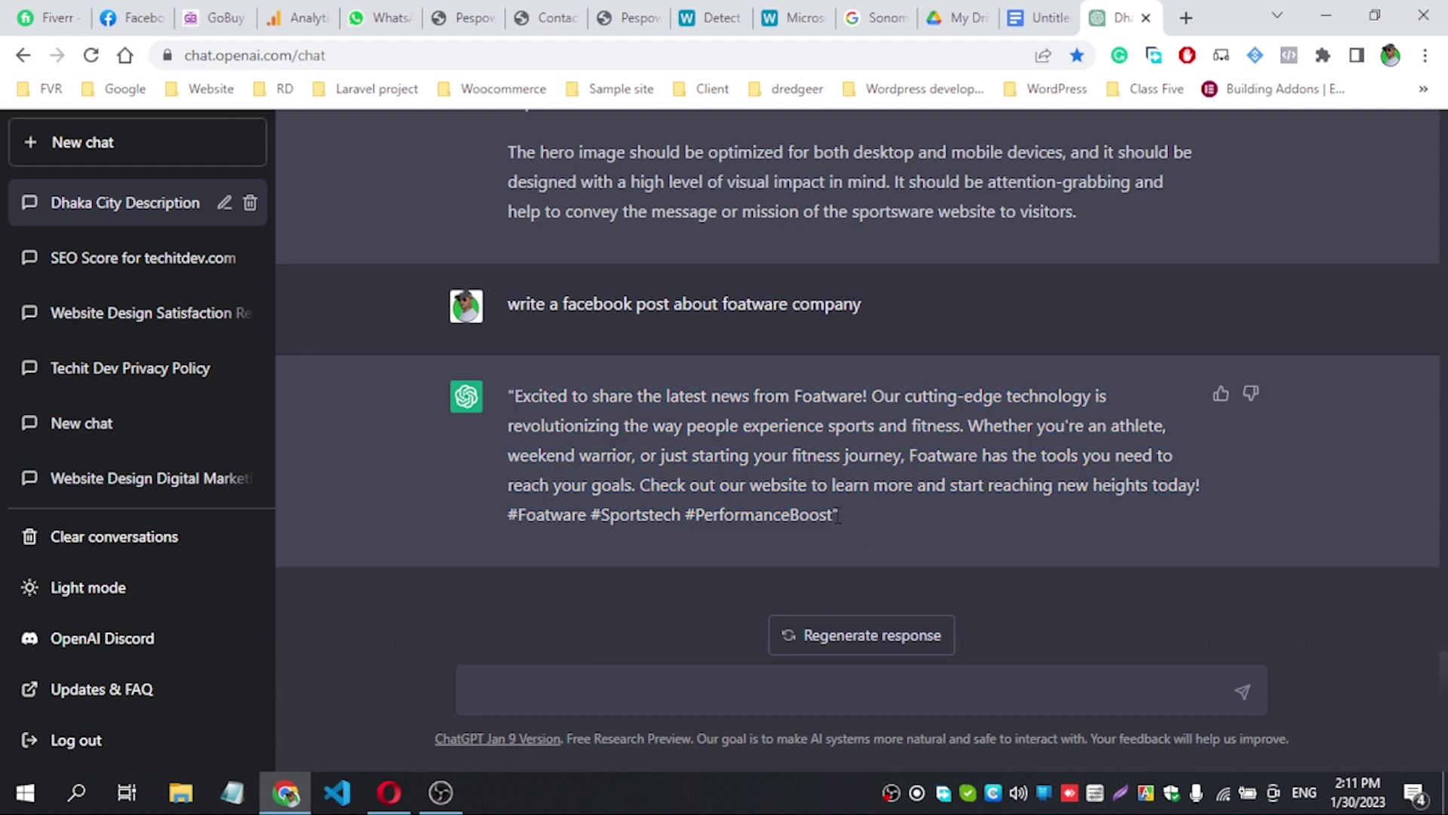
{"action": "double_click", "coordinate": [815, 457]}
{"action": "left_click", "coordinate": [872, 480]}
{"action": "double_click", "coordinate": [869, 456]}
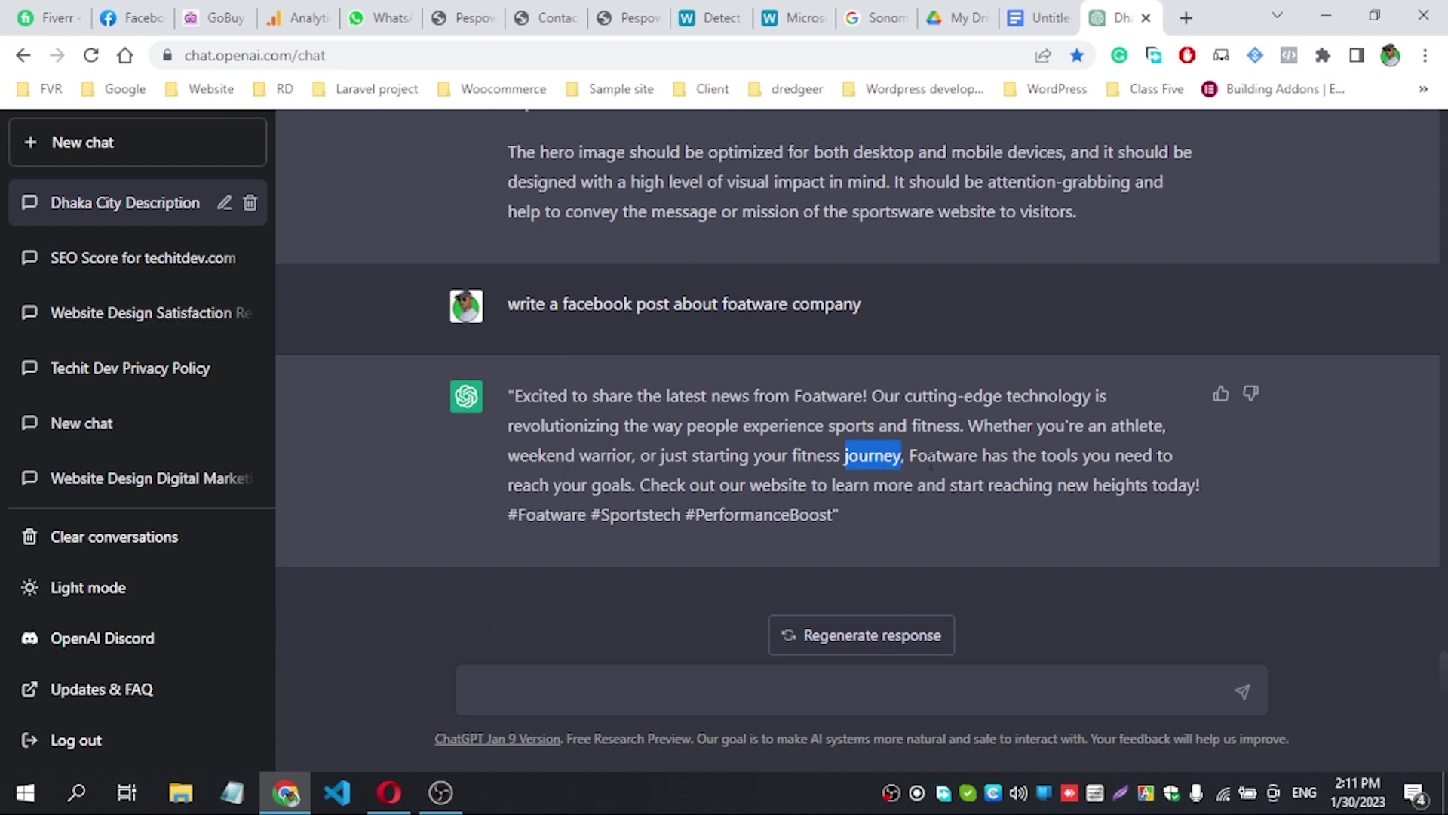
{"action": "double_click", "coordinate": [943, 456]}
Switch to the Pespow contacts page and look over its contact form and building photo.
{"action": "key", "text": "ctrl+7"}
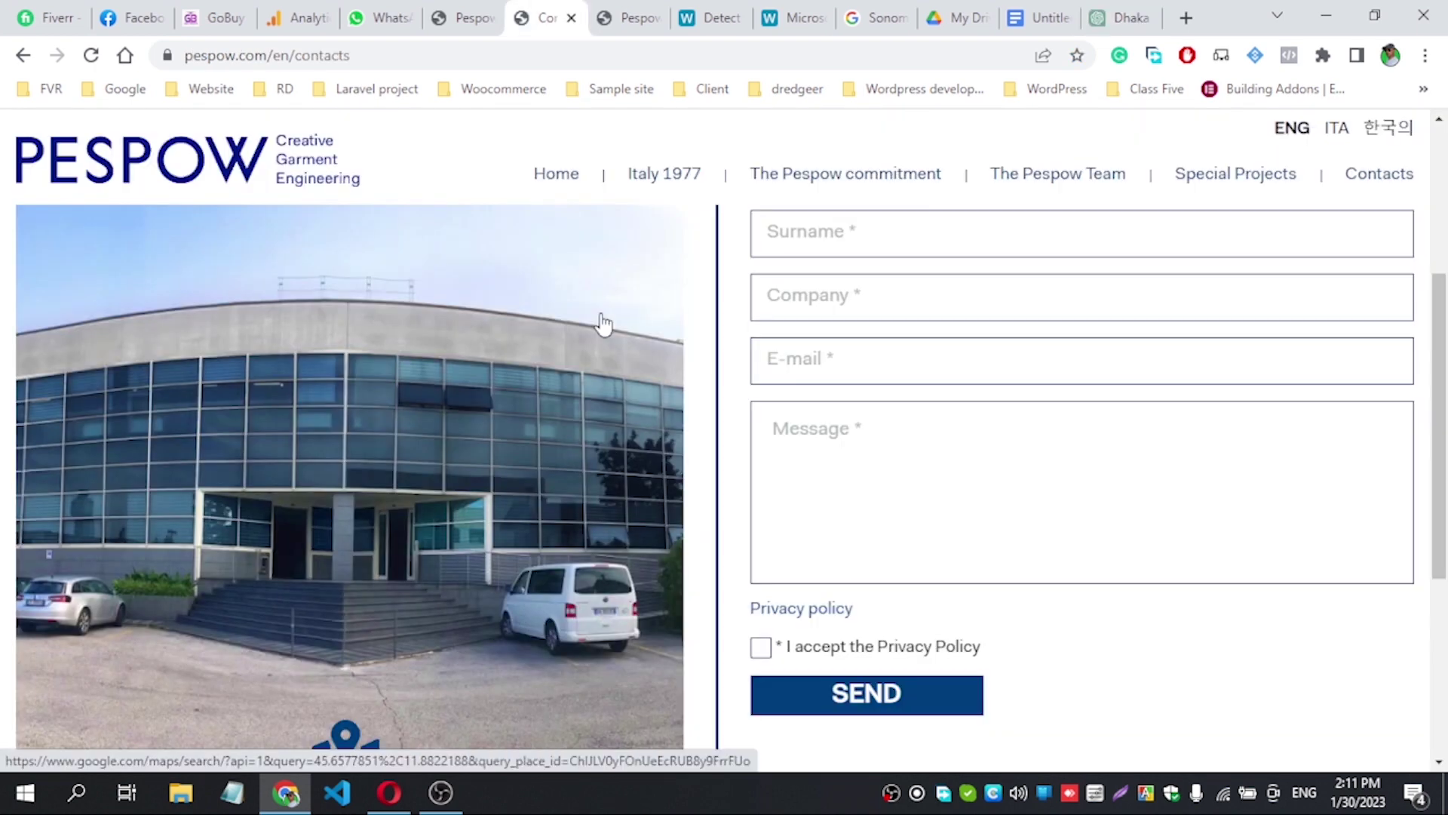
{"action": "scroll", "coordinate": [601, 320], "scroll_direction": "up", "scroll_amount": 5}
{"action": "scroll", "coordinate": [887, 379], "scroll_direction": "down", "scroll_amount": 9}
{"action": "scroll", "coordinate": [887, 379], "scroll_direction": "up", "scroll_amount": 4}
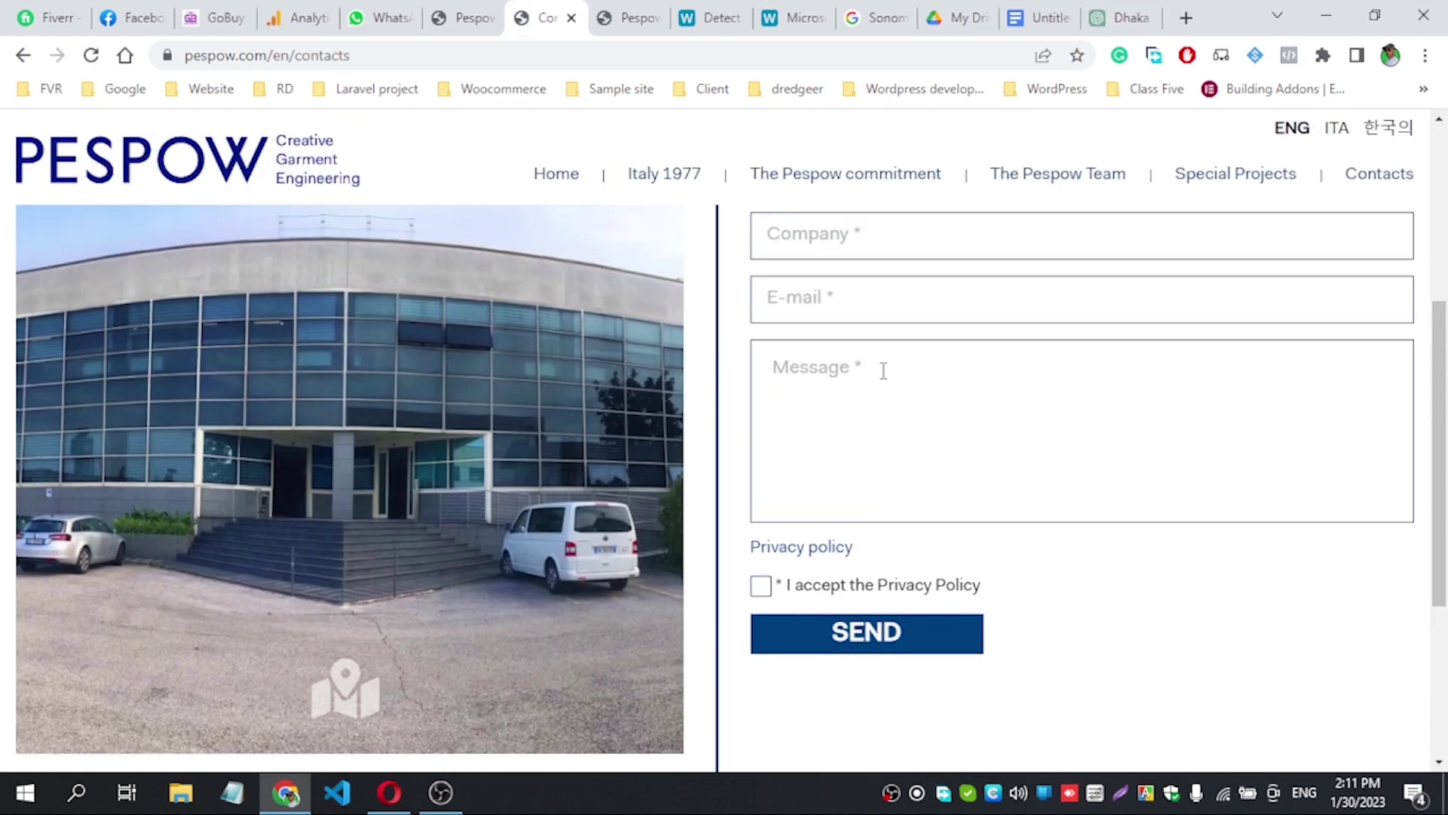